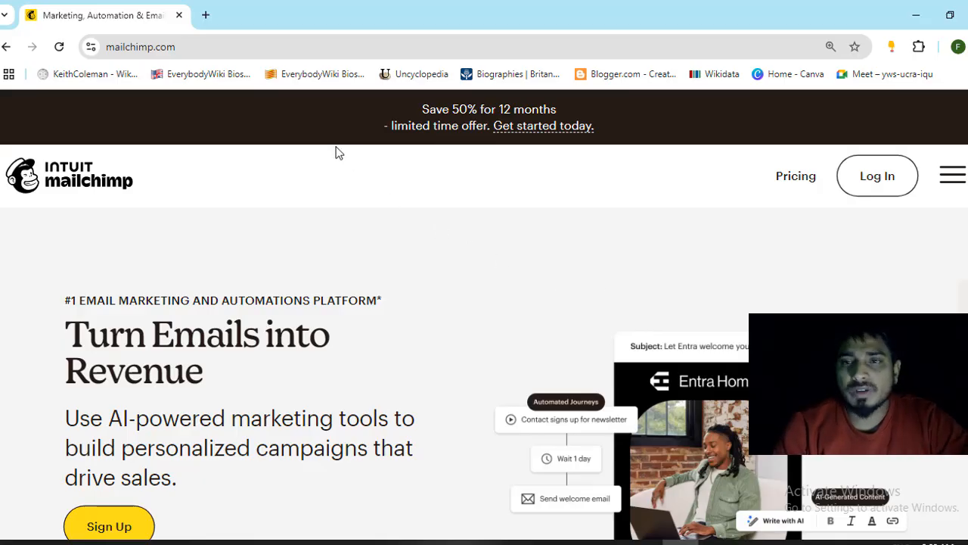
- Go from the Mailchimp homepage to the marketing pricing plans page
left_click(234, 53)
double_click(234, 53)
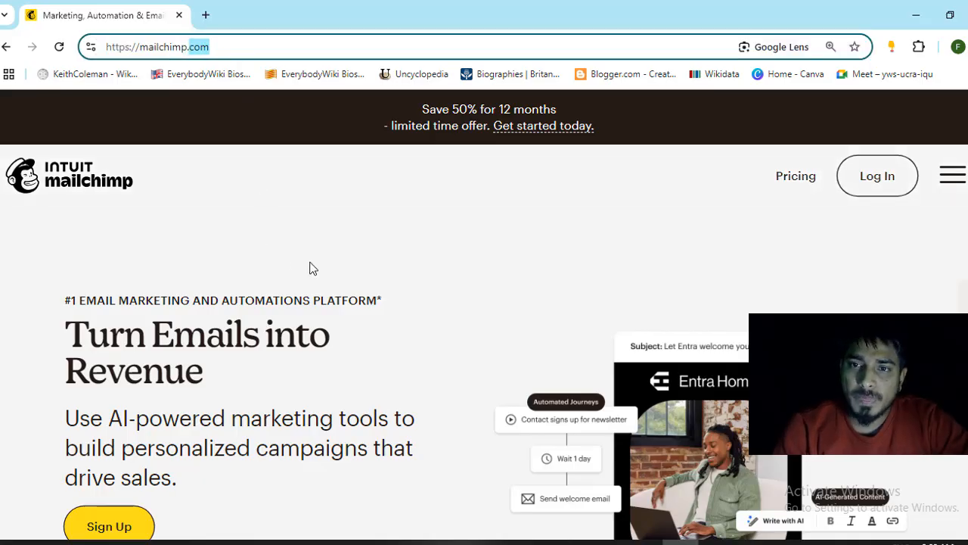
scroll(309, 269, "down", 3)
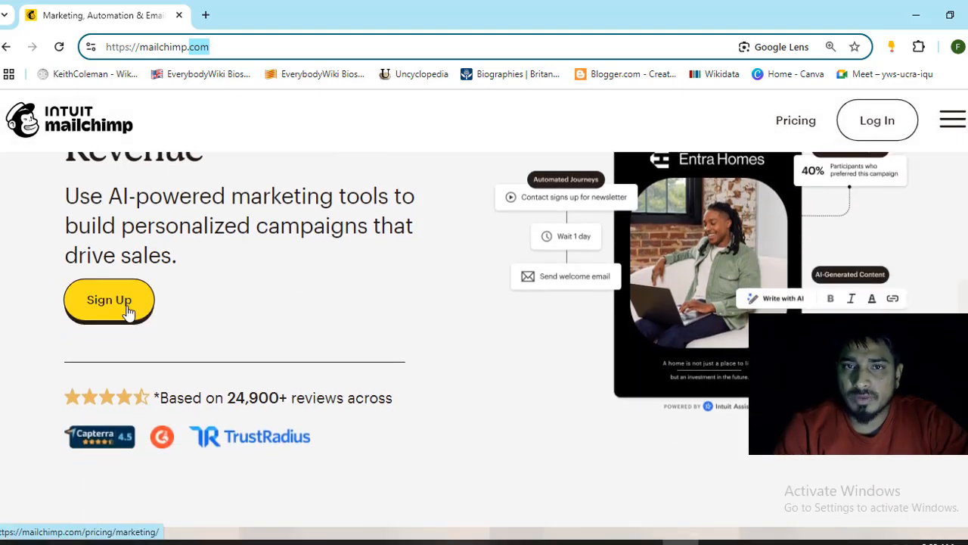
left_click(127, 313)
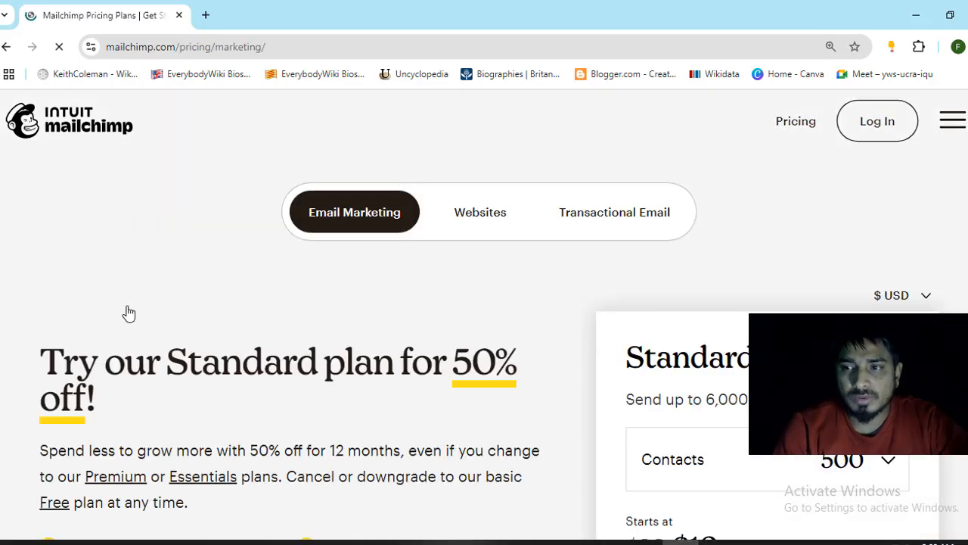
- Highlight the Standard plan's 50% off for 12 months offer and the Free plan note
scroll(627, 363, "down", 4)
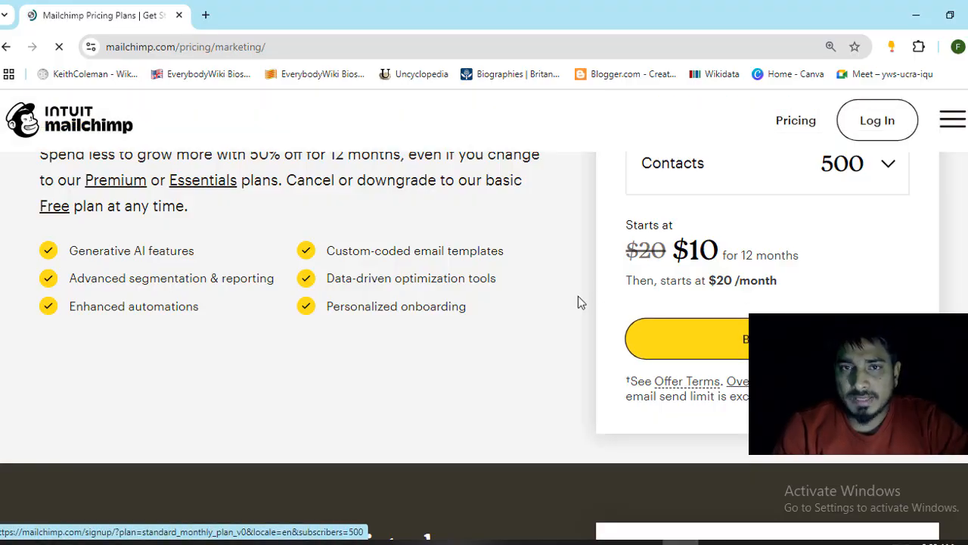
scroll(578, 302, "up", 2)
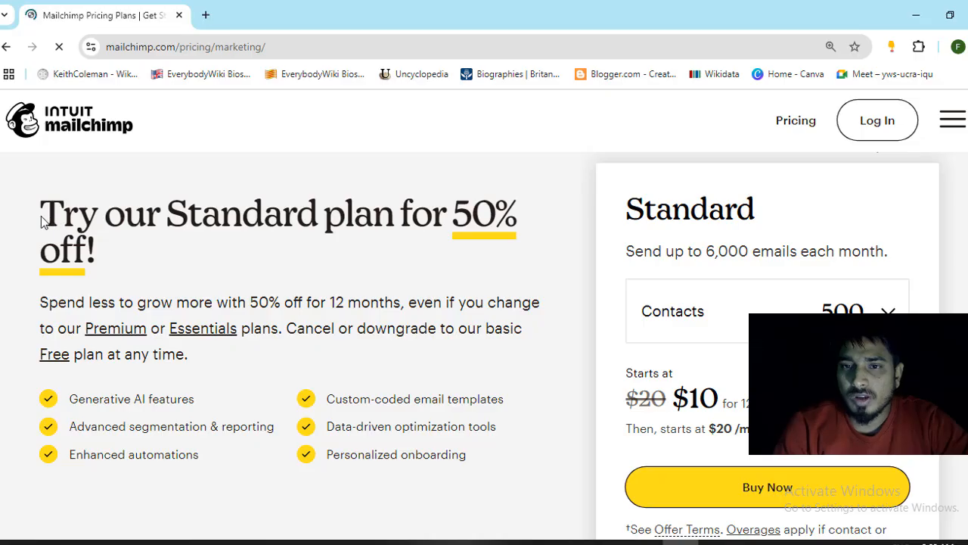
left_click_drag(49, 217, 125, 255)
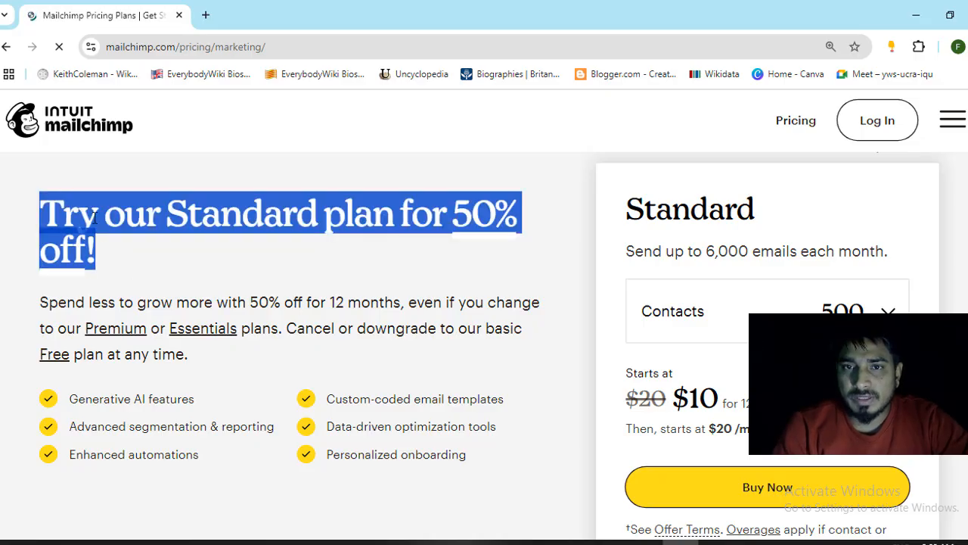
scroll(190, 248, "down", 1)
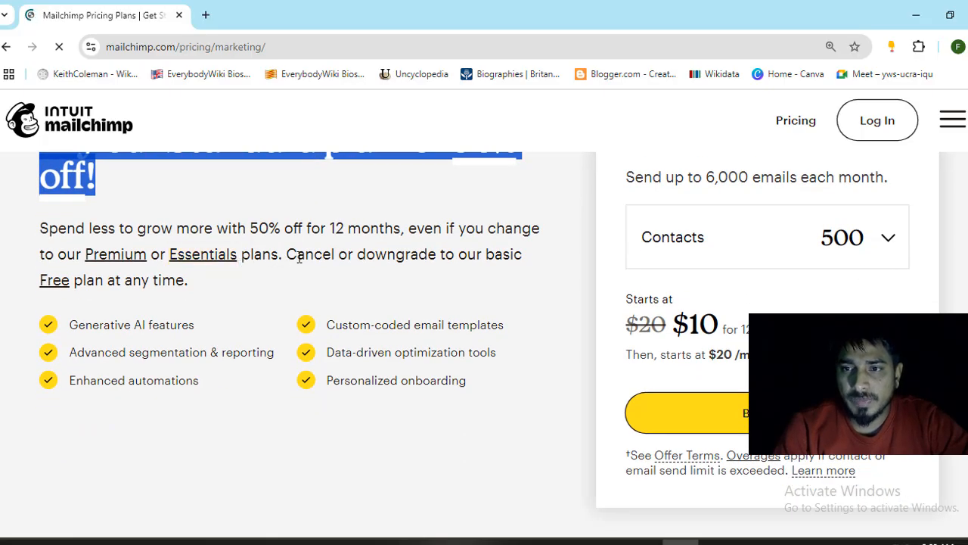
left_click_drag(40, 228, 415, 241)
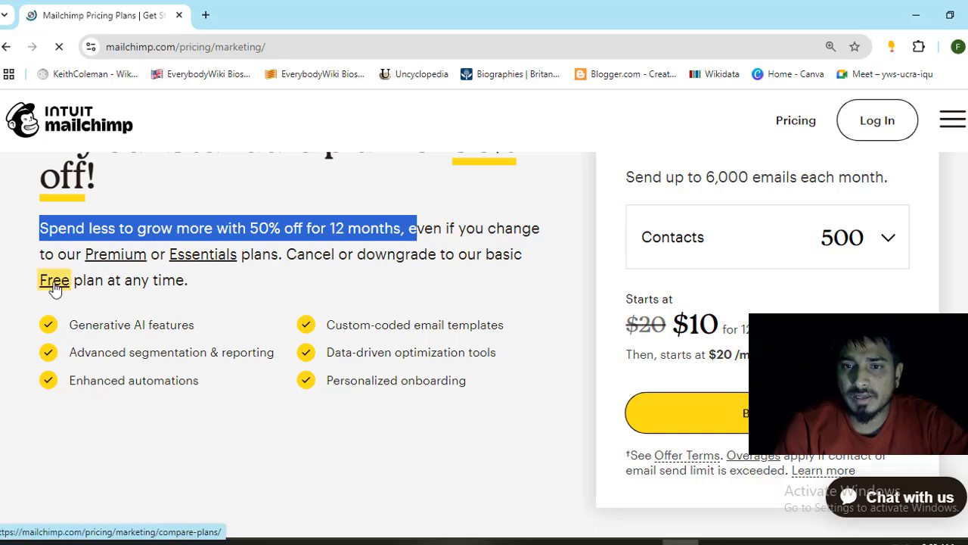
left_click_drag(460, 257, 460, 274)
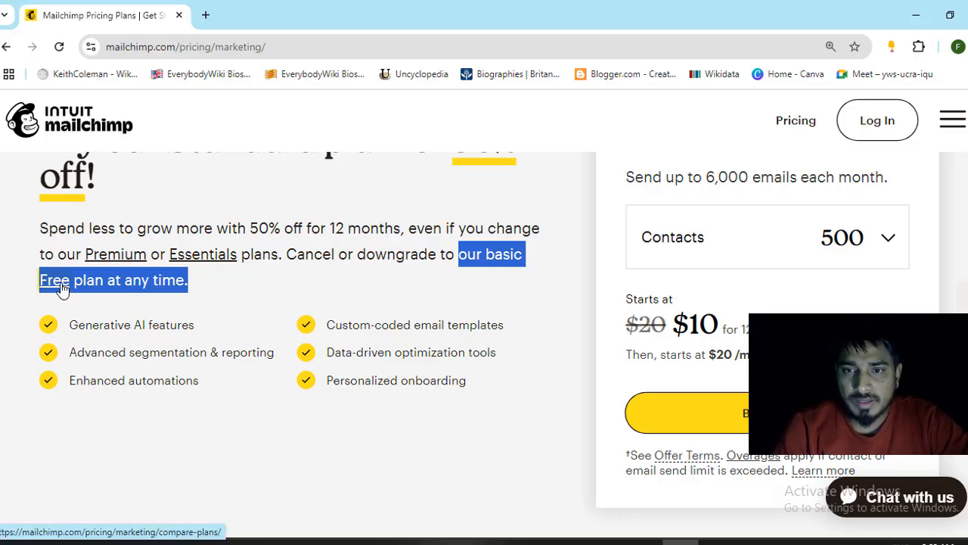
- Open Compare Marketing plans and scroll through Premium, Standard, Essentials and Free
left_click(22, 292)
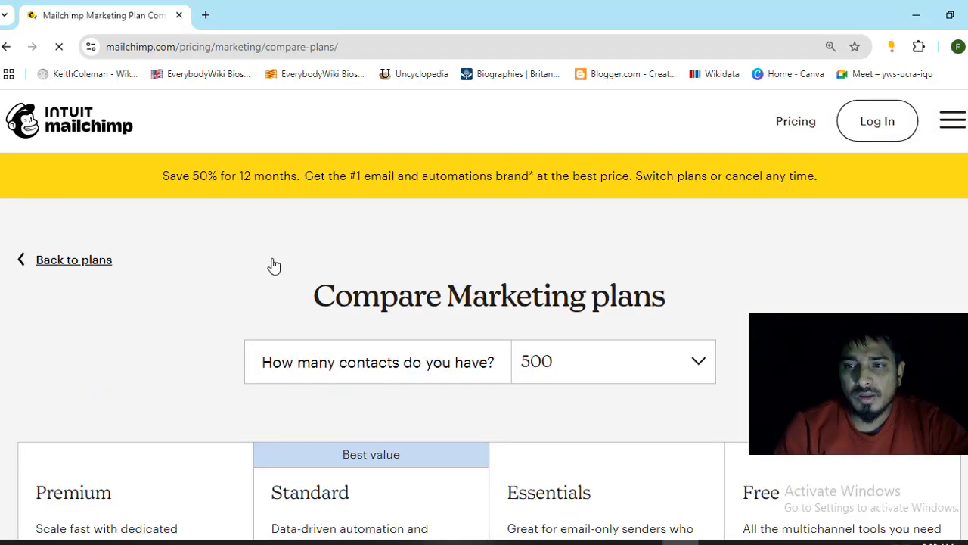
scroll(242, 275, "down", 2)
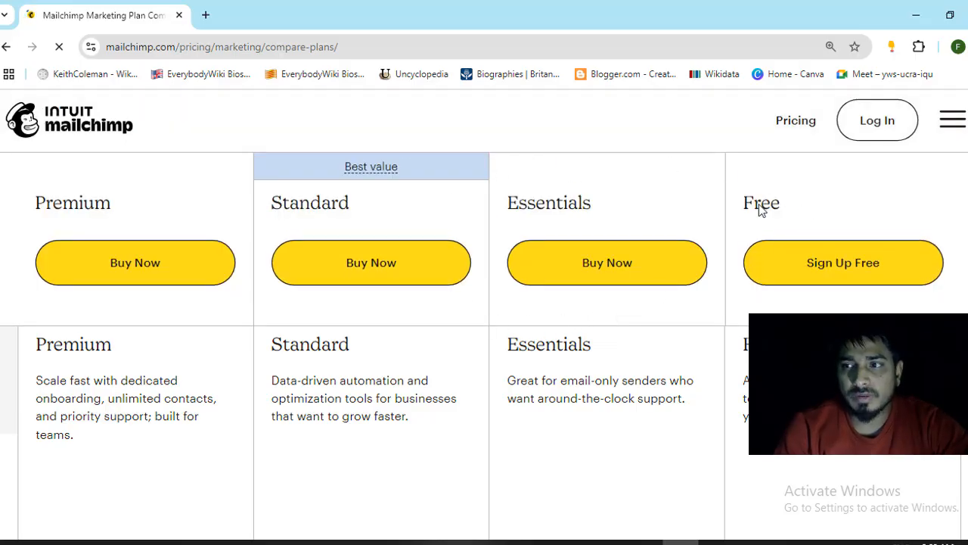
scroll(134, 318, "down", 2)
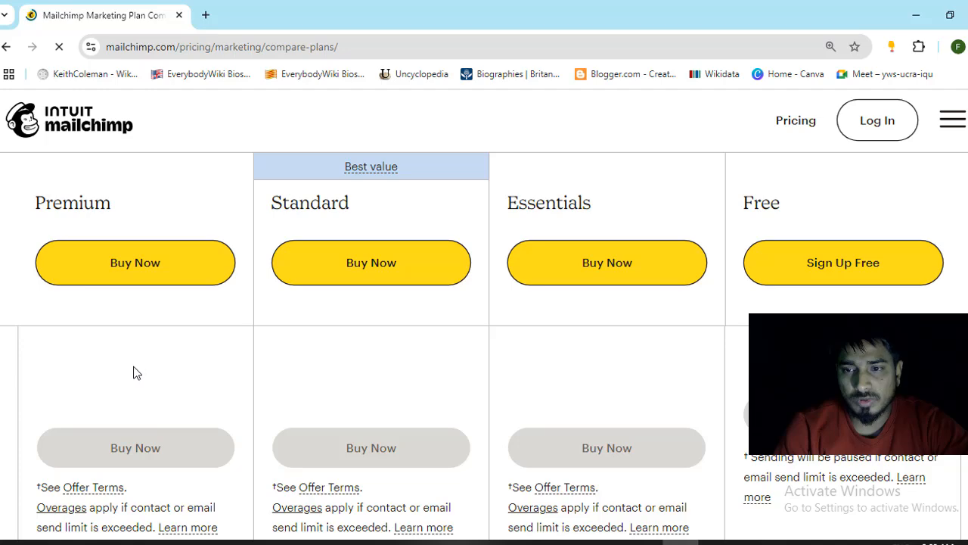
scroll(138, 379, "down", 2)
scroll(140, 391, "up", 1)
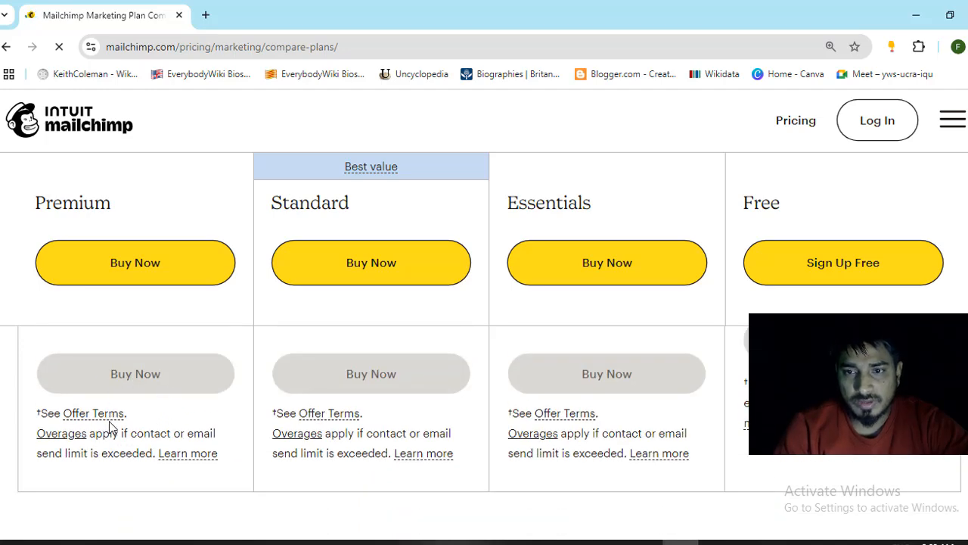
scroll(458, 368, "up", 4)
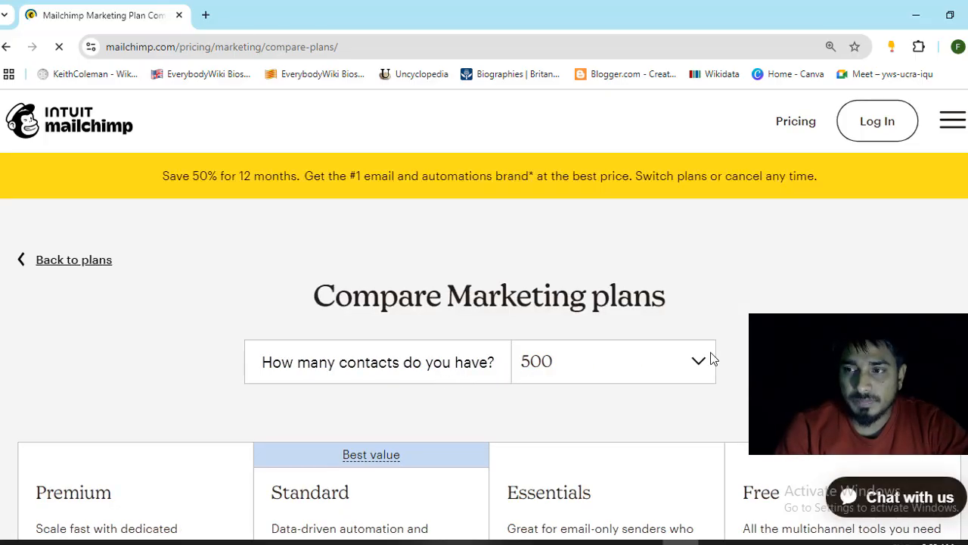
- Highlight the Free plan heading and start the Free plan sign-up
scroll(783, 283, "down", 3)
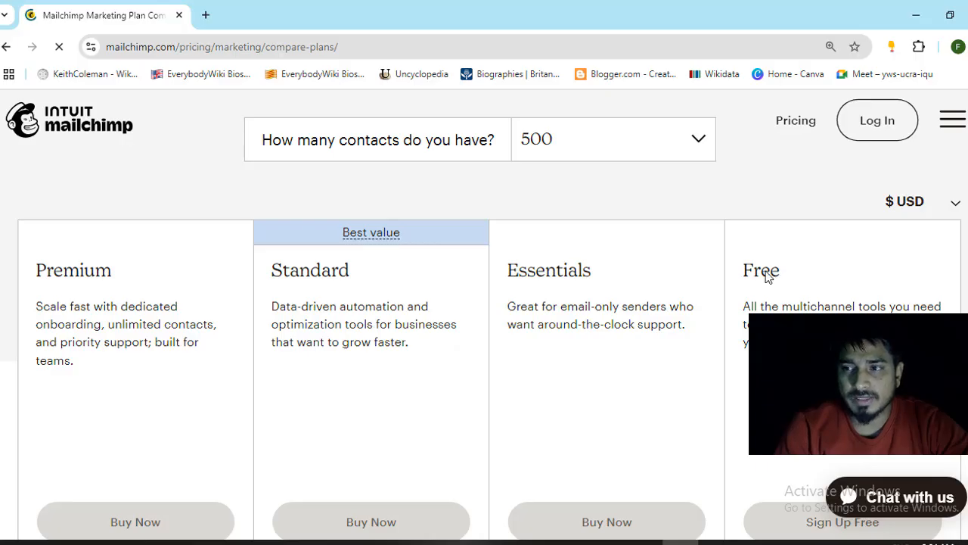
left_click_drag(747, 276, 804, 272)
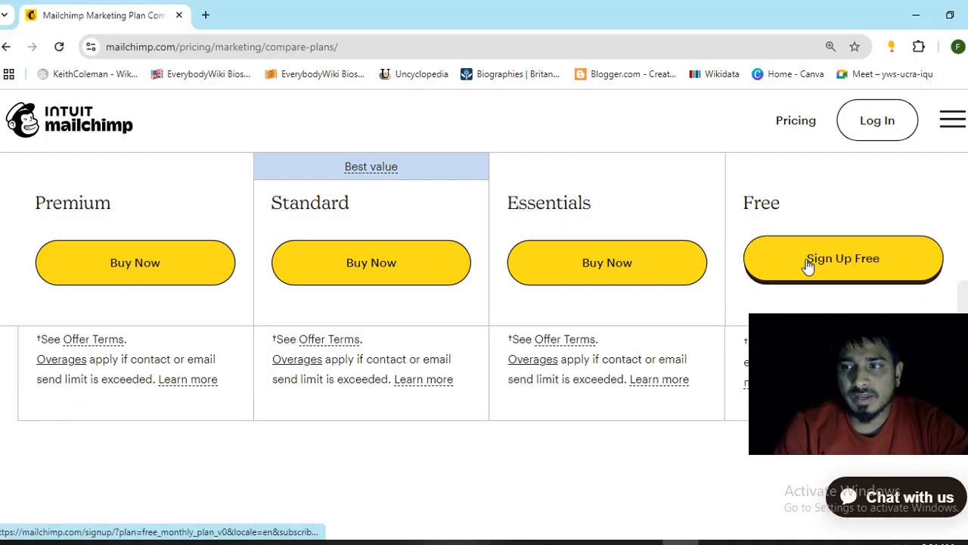
left_click(808, 263)
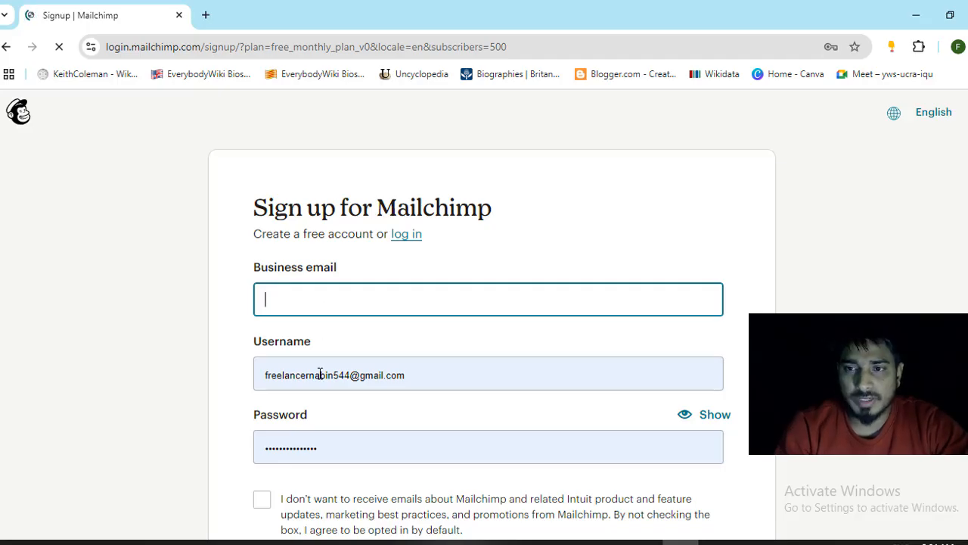
- Clear the prefilled username and the autofilled password on the sign-up form
left_click(402, 380)
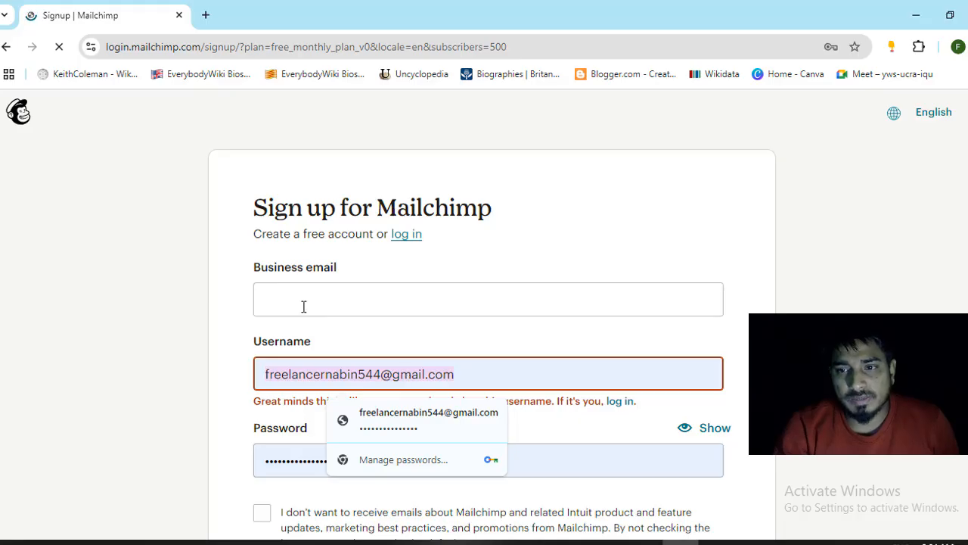
scroll(471, 302, "down", 1)
left_click_drag(471, 302, 220, 301)
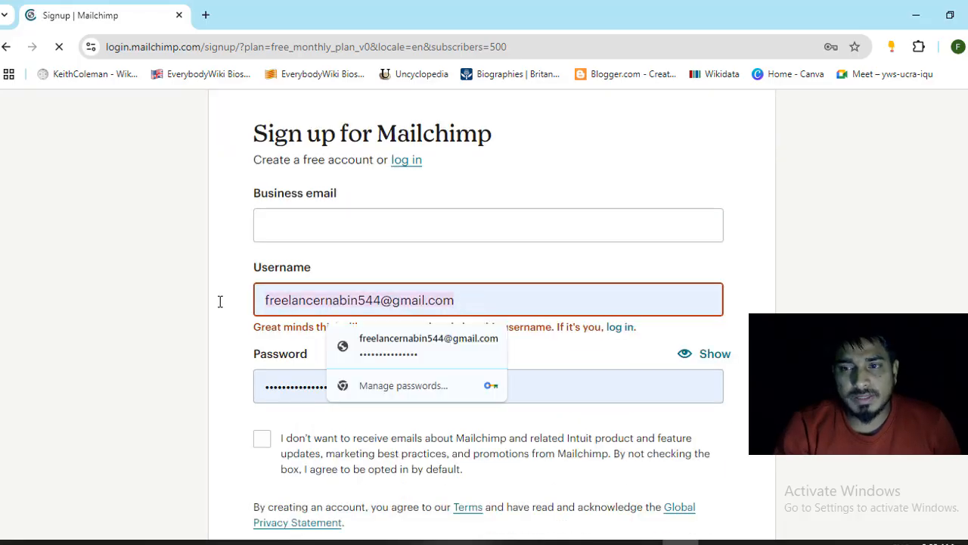
key("BackSpace")
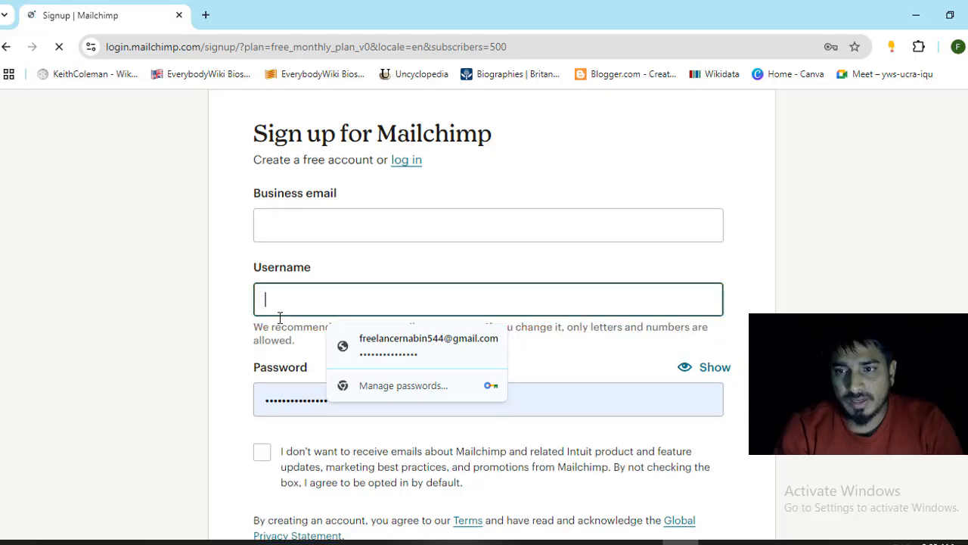
left_click(308, 399)
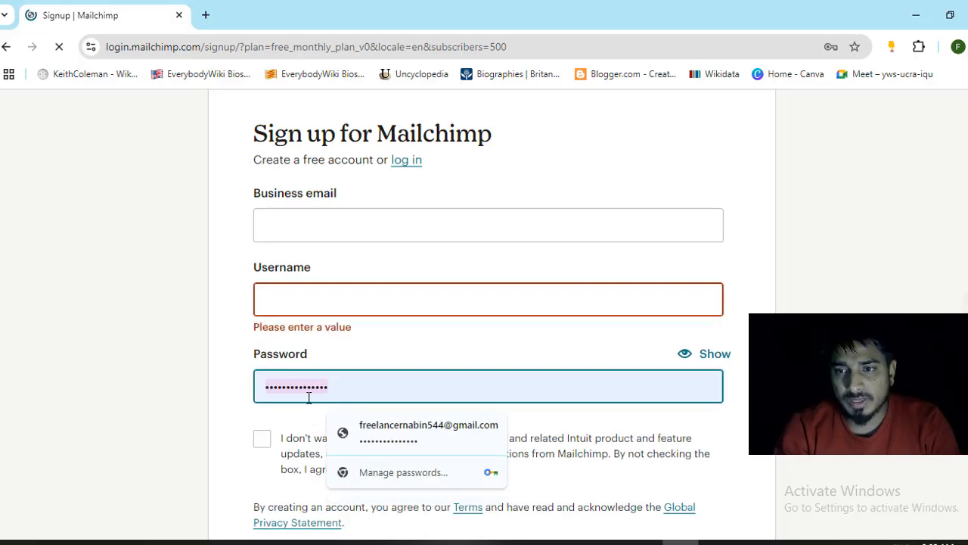
key("BackSpace")
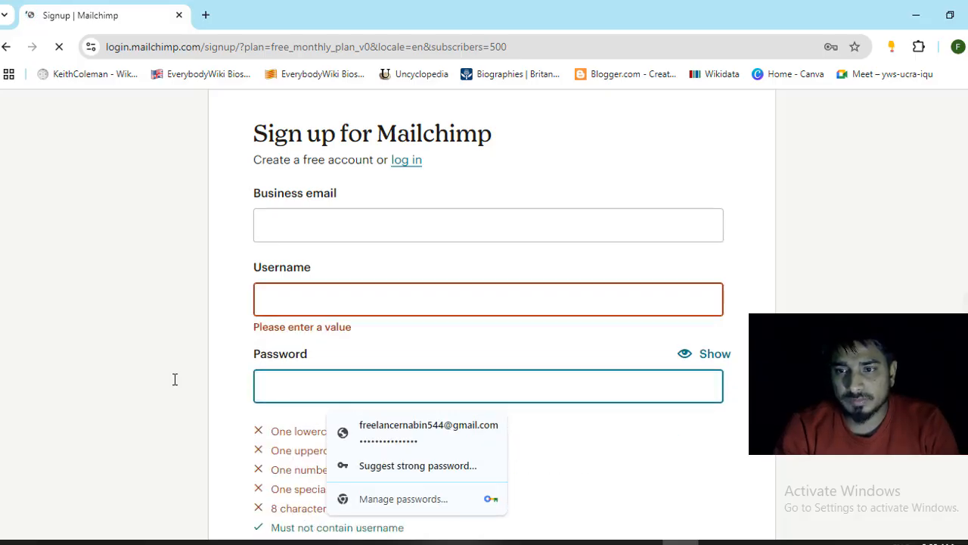
- Fill the business email from a saved address and shorten the username
left_click(306, 232)
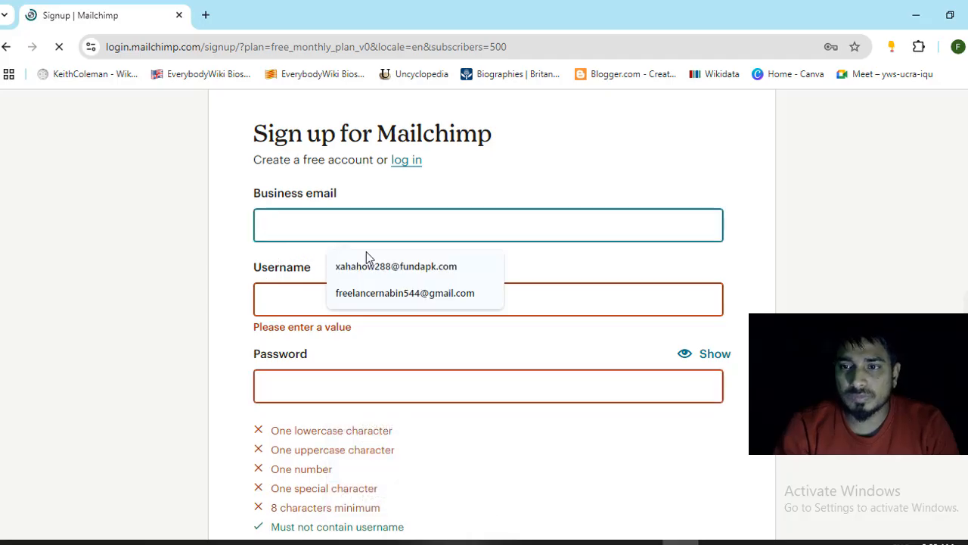
left_click(381, 295)
left_click(333, 300)
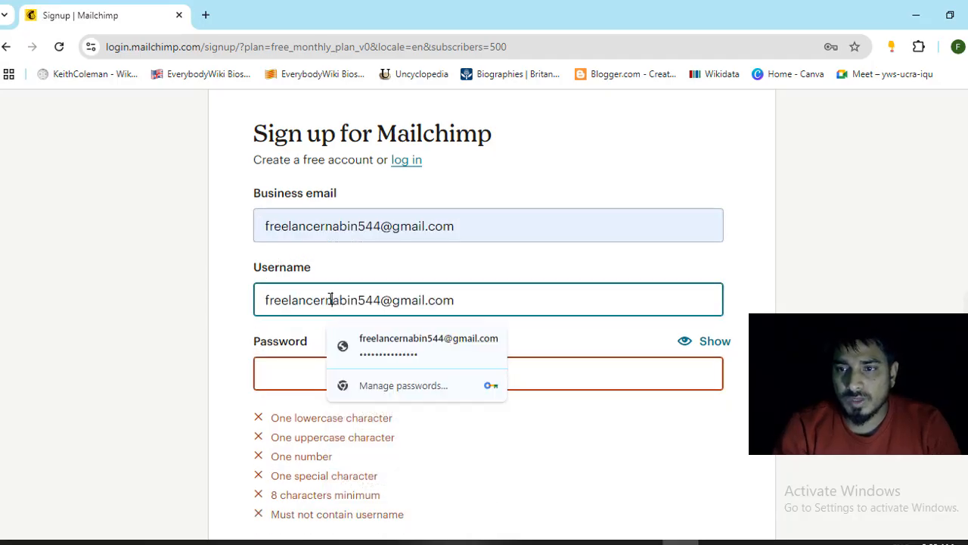
left_click_drag(330, 300, 491, 302)
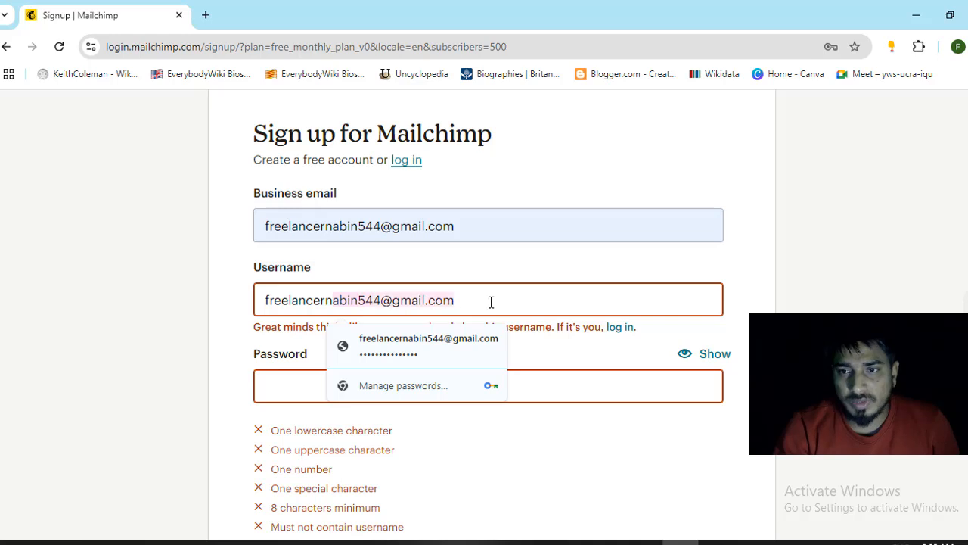
key("BackSpace")
- Fill the password with the browser's suggested strong password
left_click(272, 399)
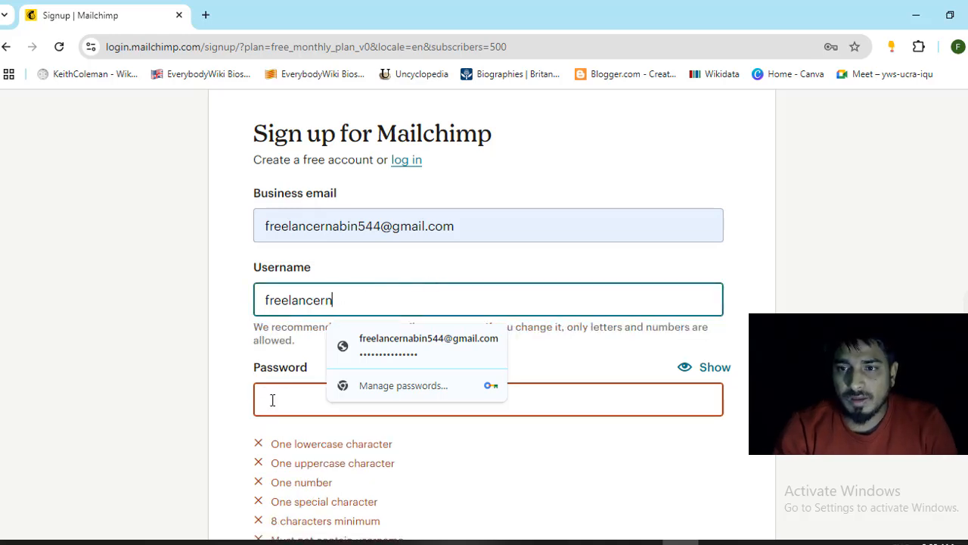
left_click(287, 380)
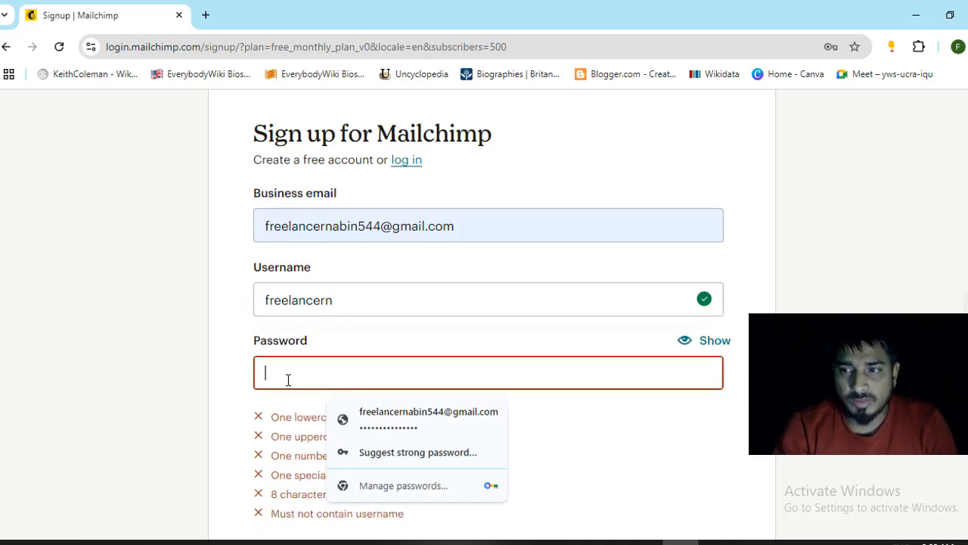
left_click(377, 455)
left_click(622, 420)
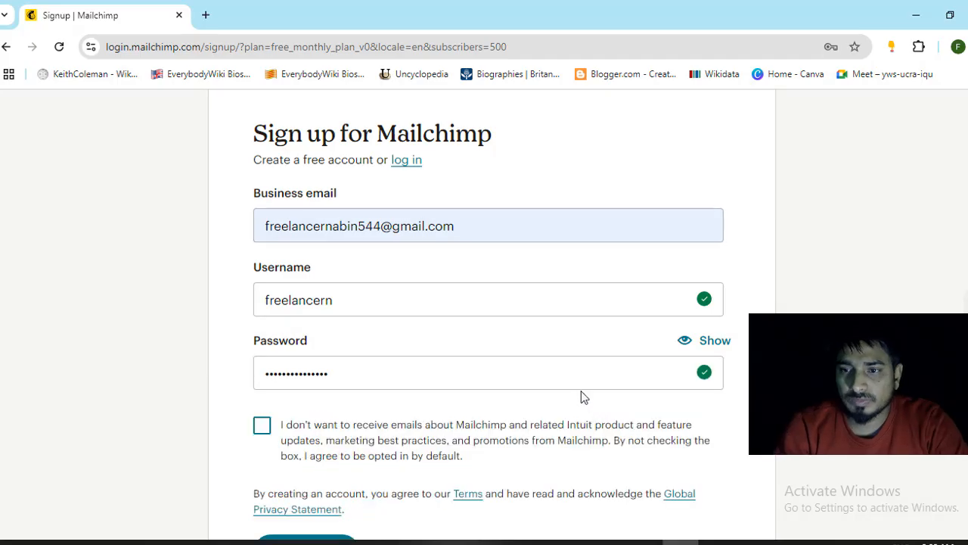
scroll(411, 363, "down", 1)
left_click(263, 354)
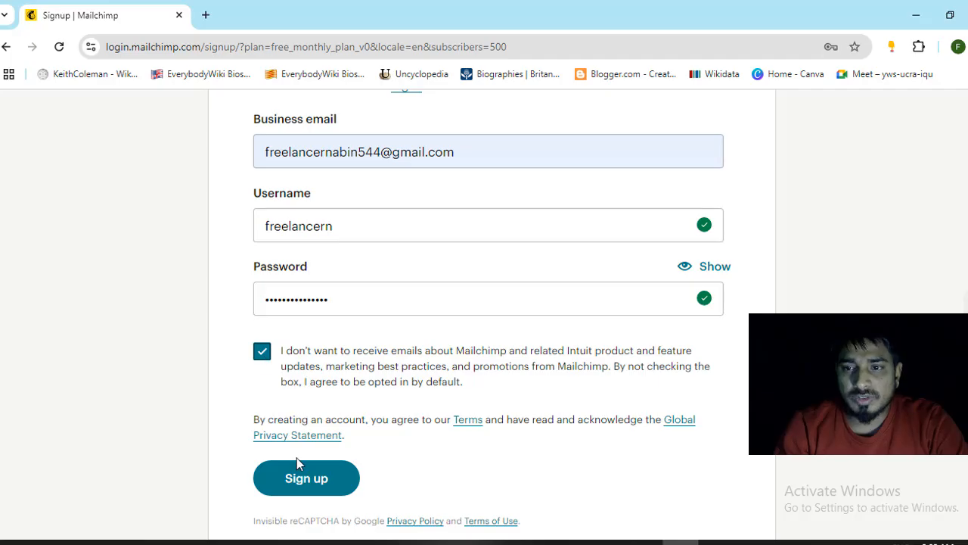
- Submit the sign-up, check the 'Check your email' confirmation, and open a new browser tab
left_click(305, 488)
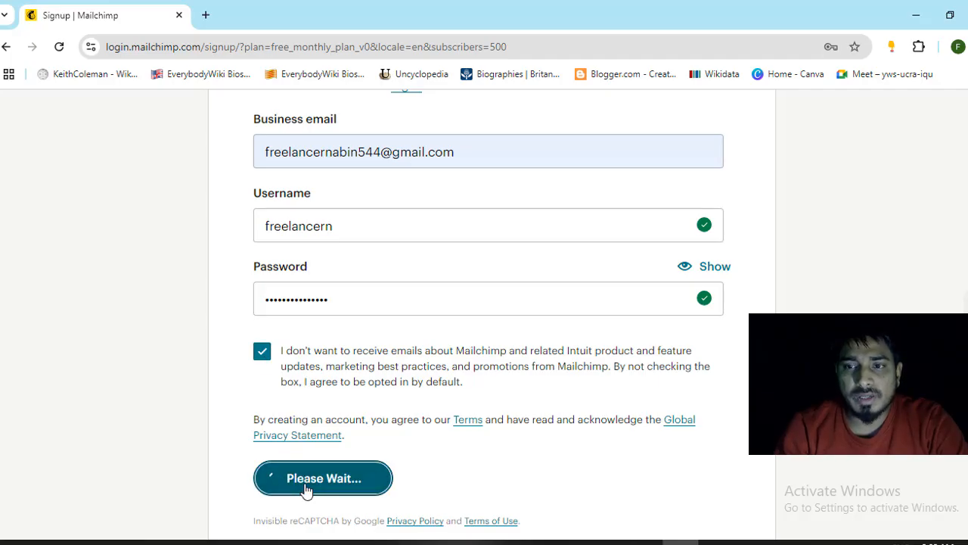
scroll(384, 415, "up", 2)
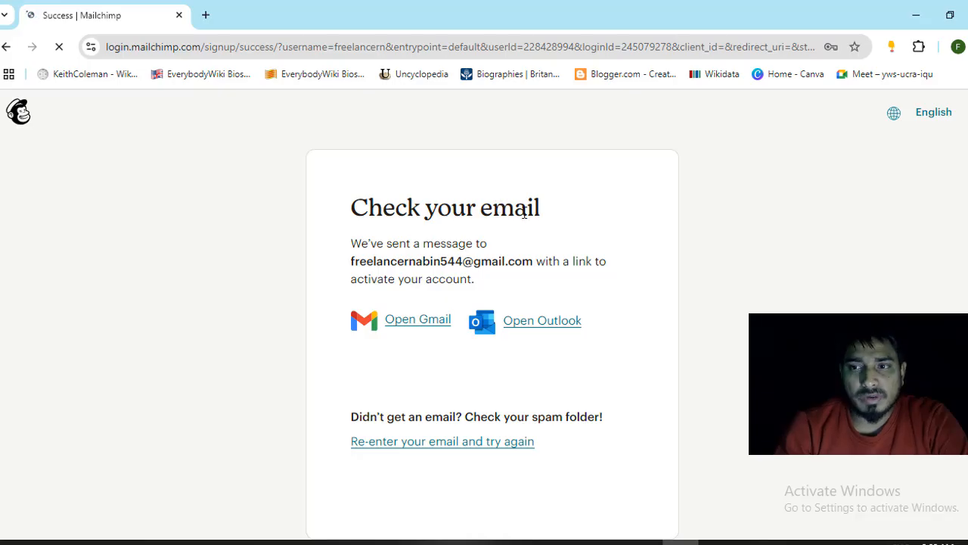
left_click_drag(520, 222, 432, 218)
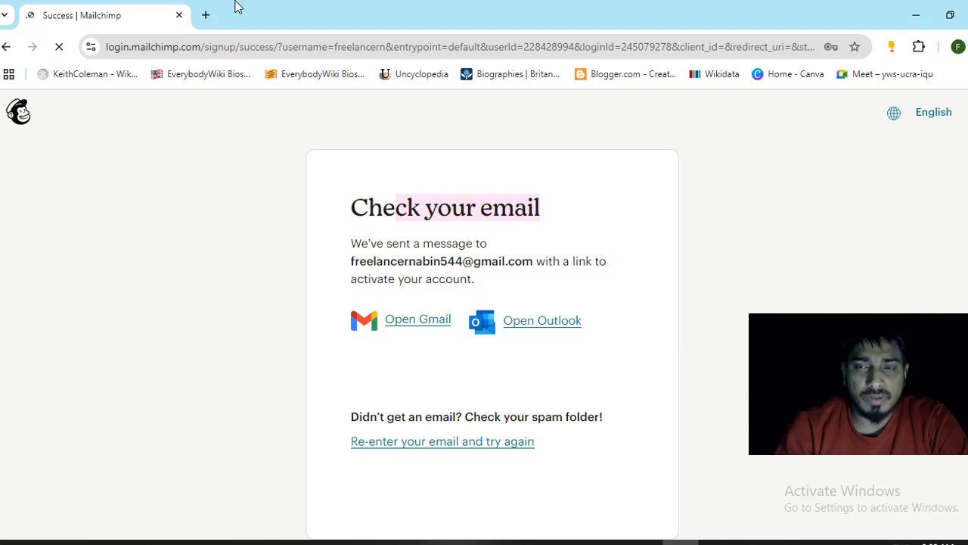
left_click(205, 15)
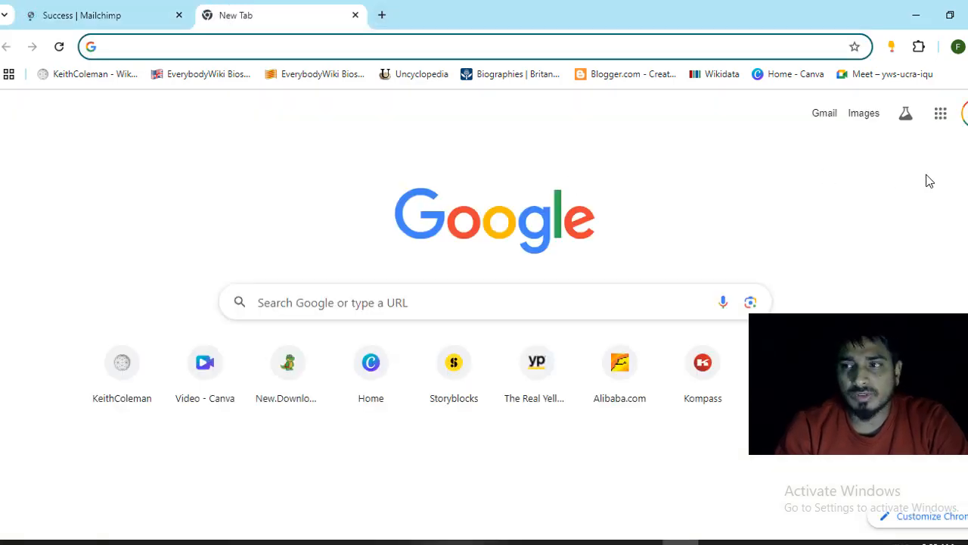
- Open the 'Activate your Mailchimp account' email in Gmail and follow its Activate Account link
left_click(826, 115)
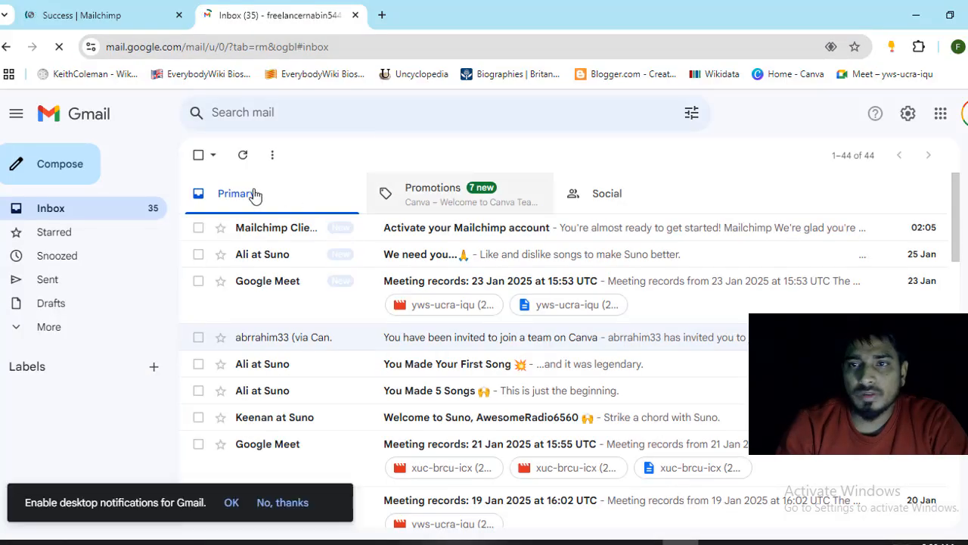
left_click(508, 237)
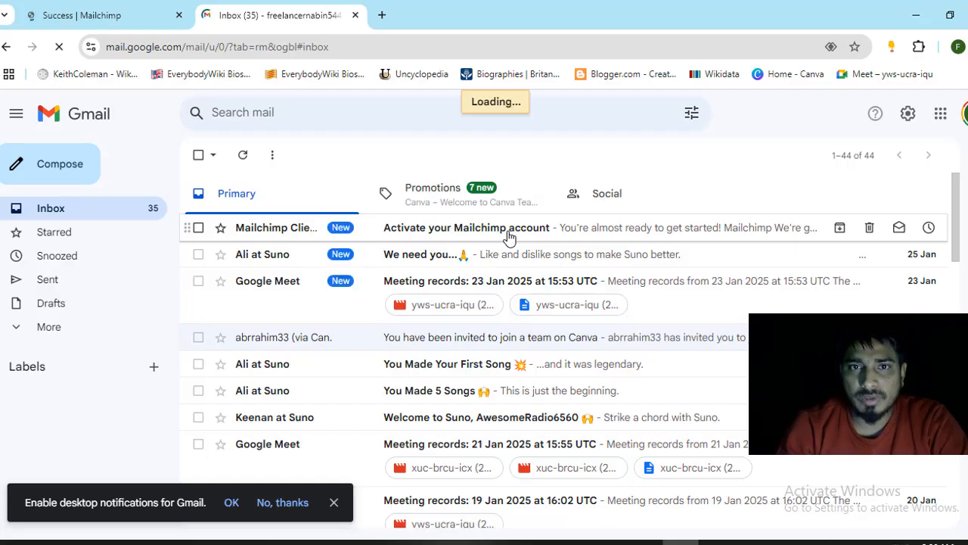
scroll(508, 230, "down", 2)
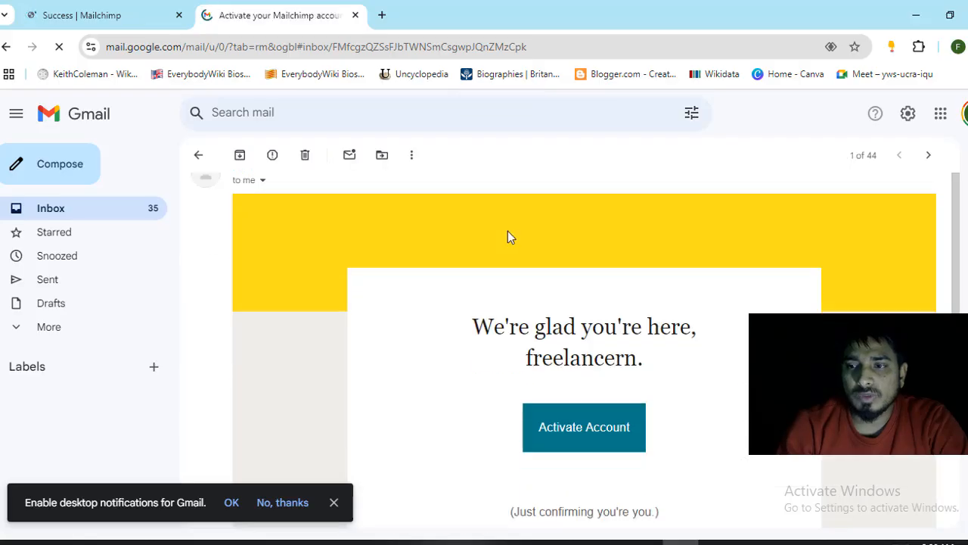
left_click(587, 433)
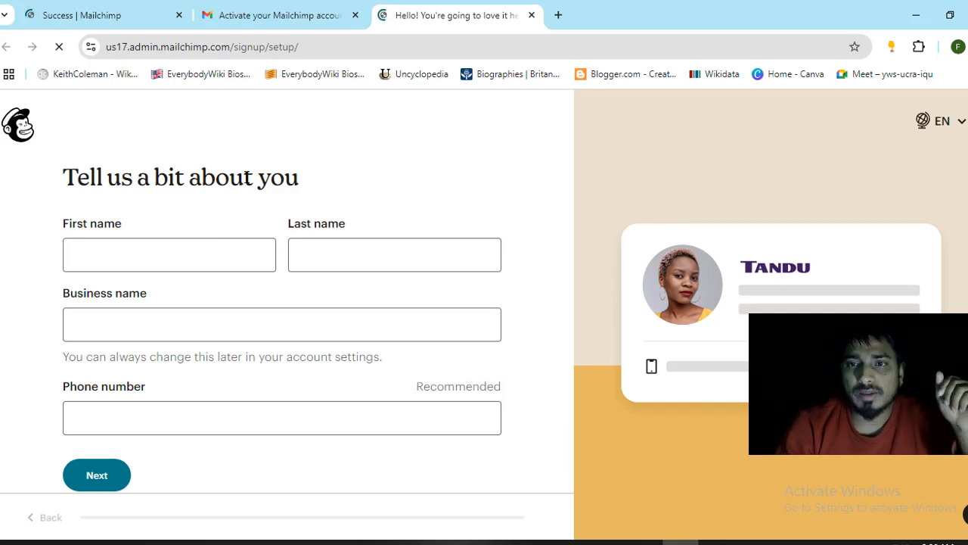
- Enter the first name and set the business name to NextUp
left_click(119, 257)
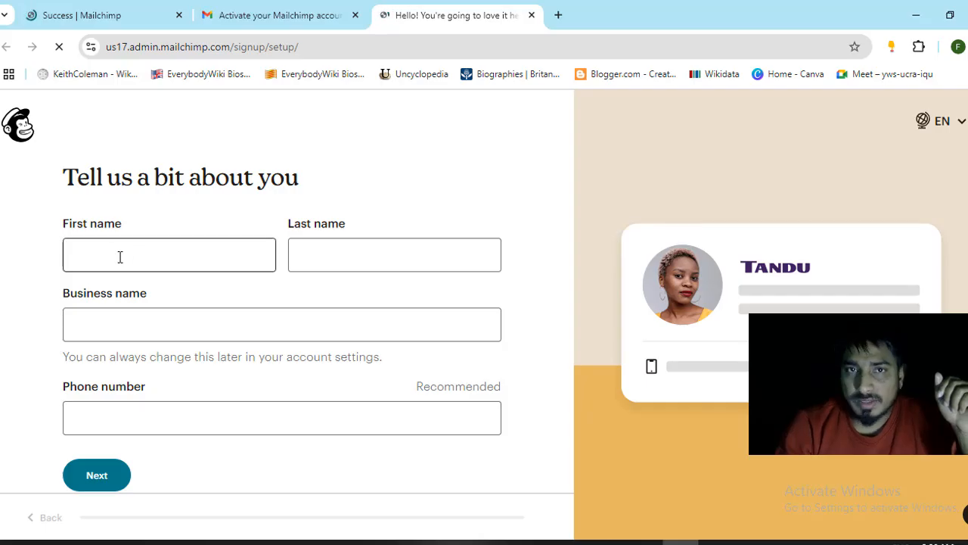
type("nabin")
left_click(324, 255)
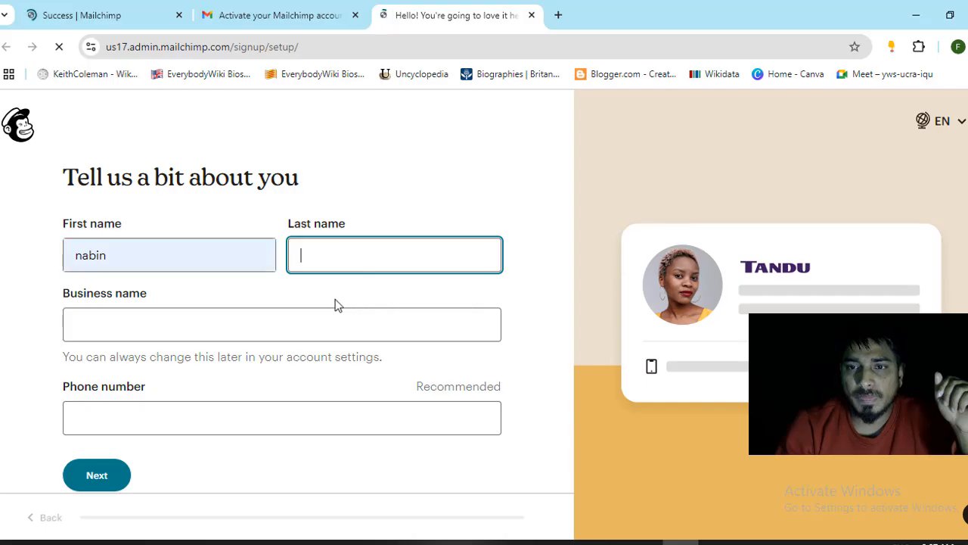
left_click(129, 334)
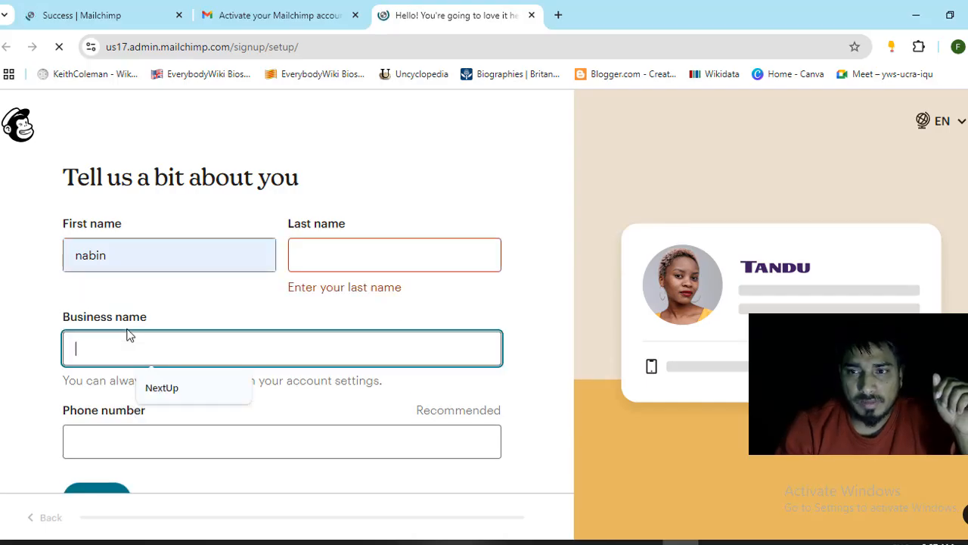
left_click(161, 387)
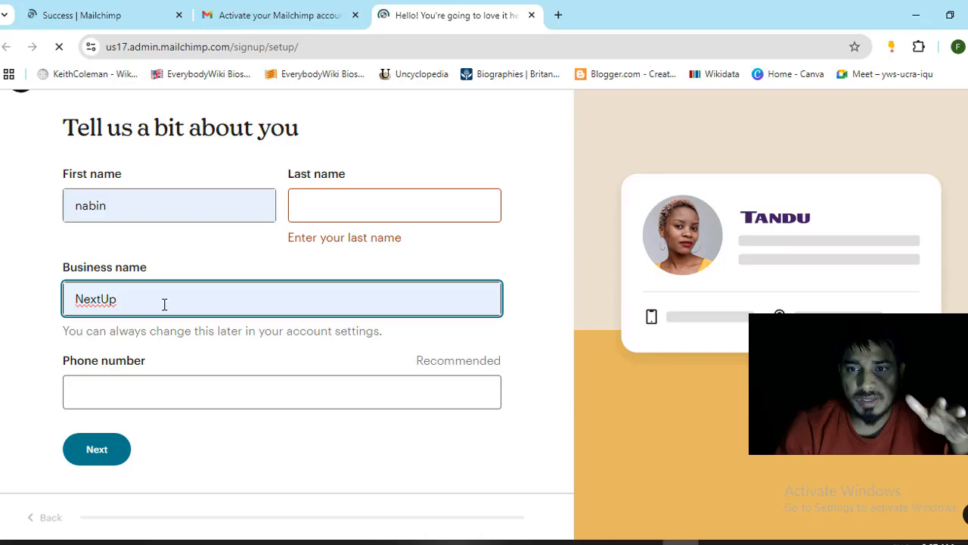
- Add the saved phone number, consent to calls and texts, fill the last name, and continue
left_click(151, 382)
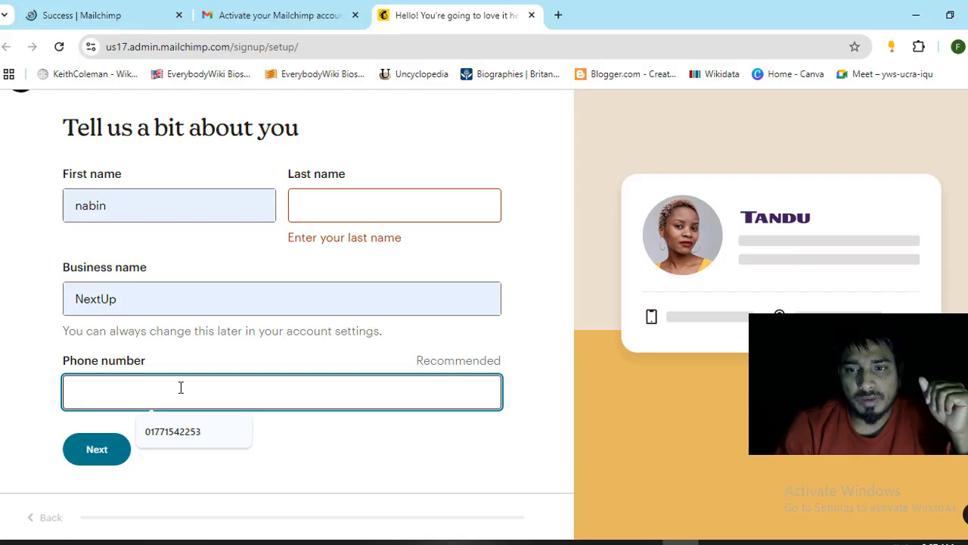
left_click(176, 435)
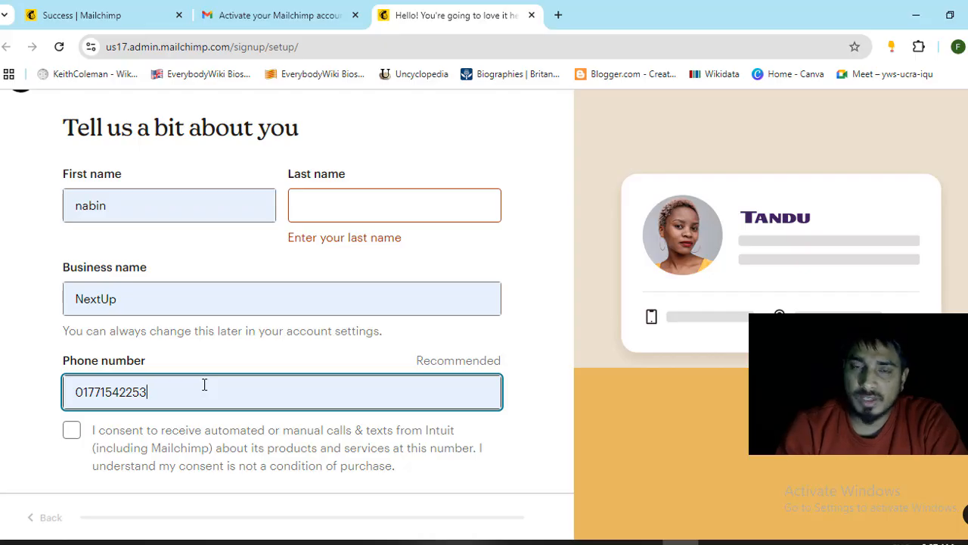
scroll(198, 366, "down", 2)
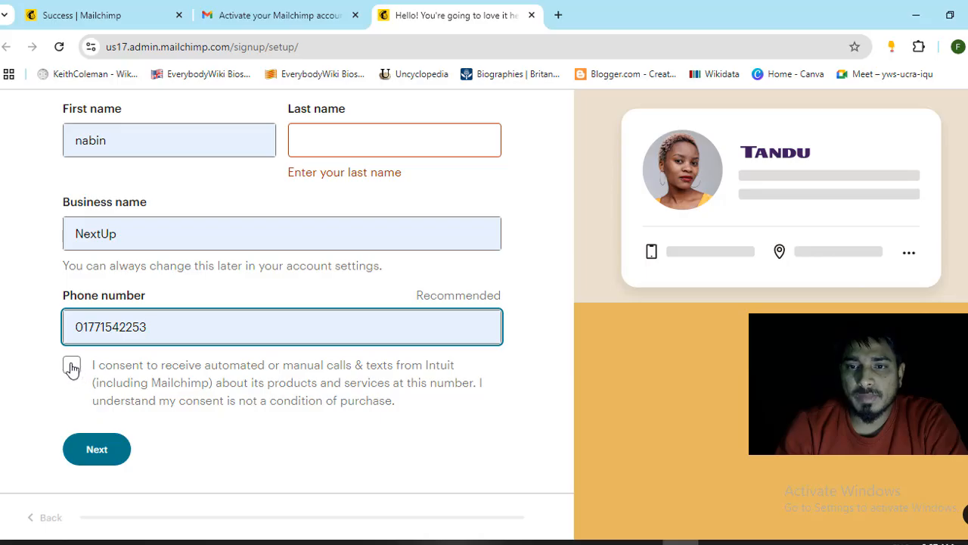
left_click(72, 367)
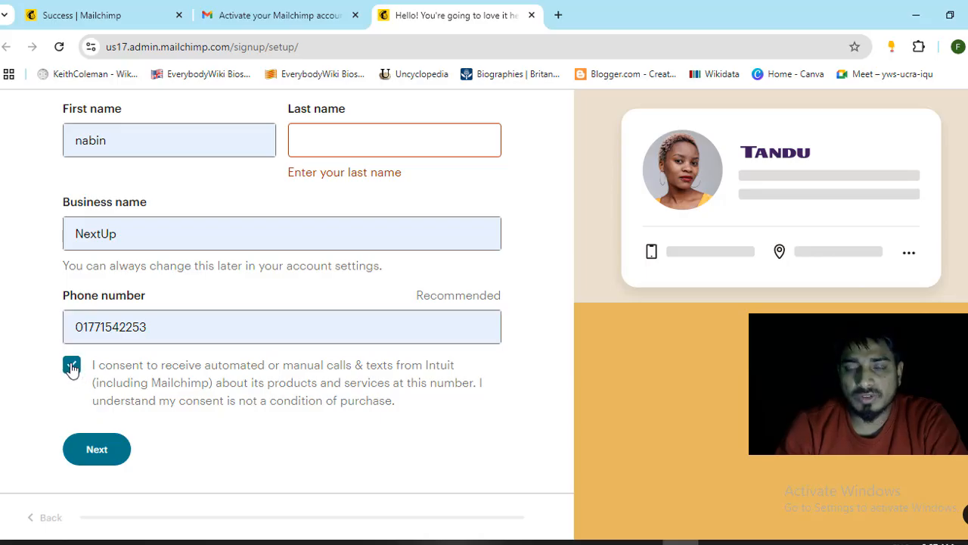
left_click(331, 146)
left_click(390, 191)
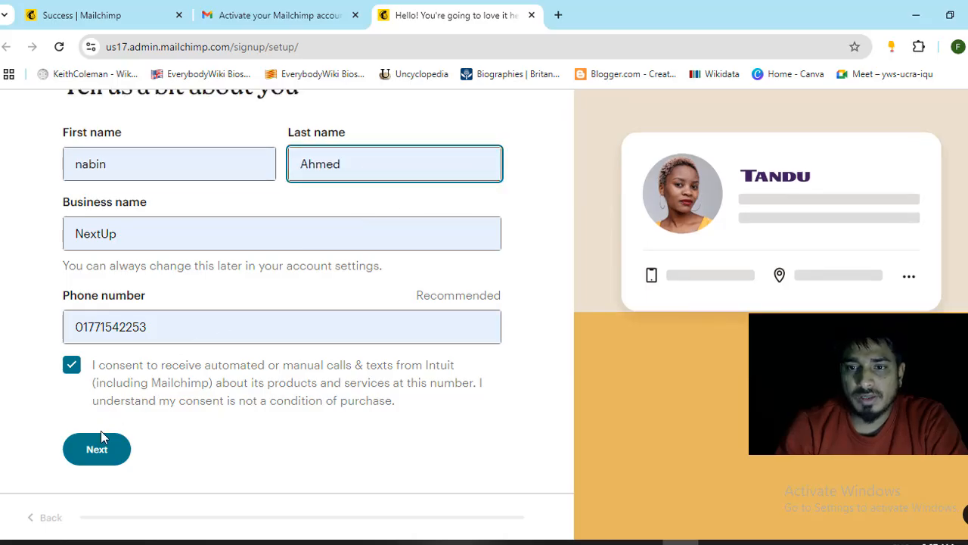
left_click(94, 461)
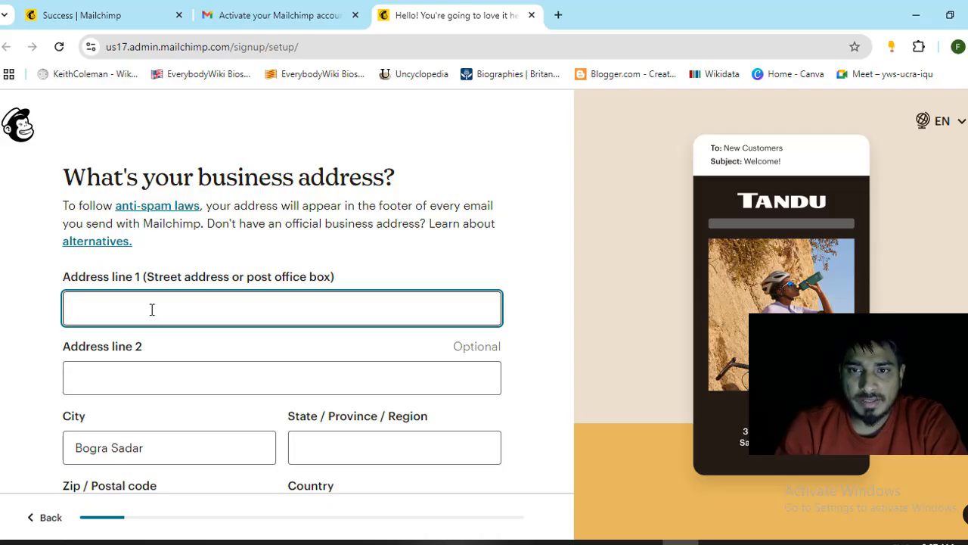
- Enter the business street address by choosing the first Google suggestion
scroll(152, 309, "down", 1)
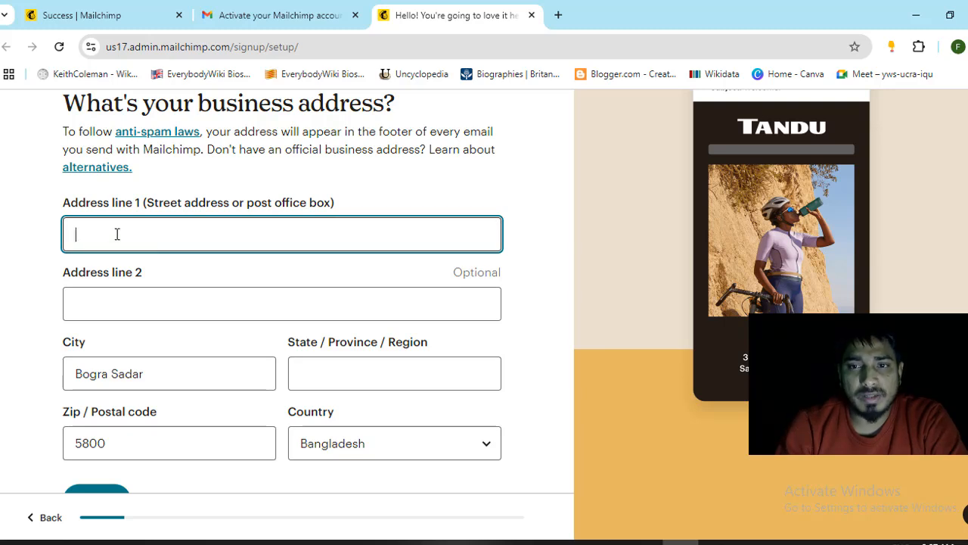
type("Bogura")
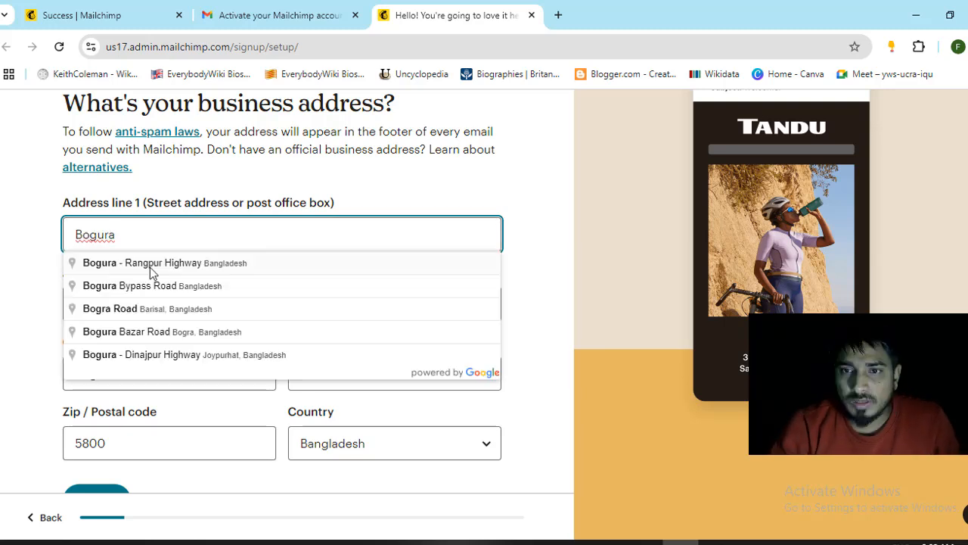
left_click(151, 269)
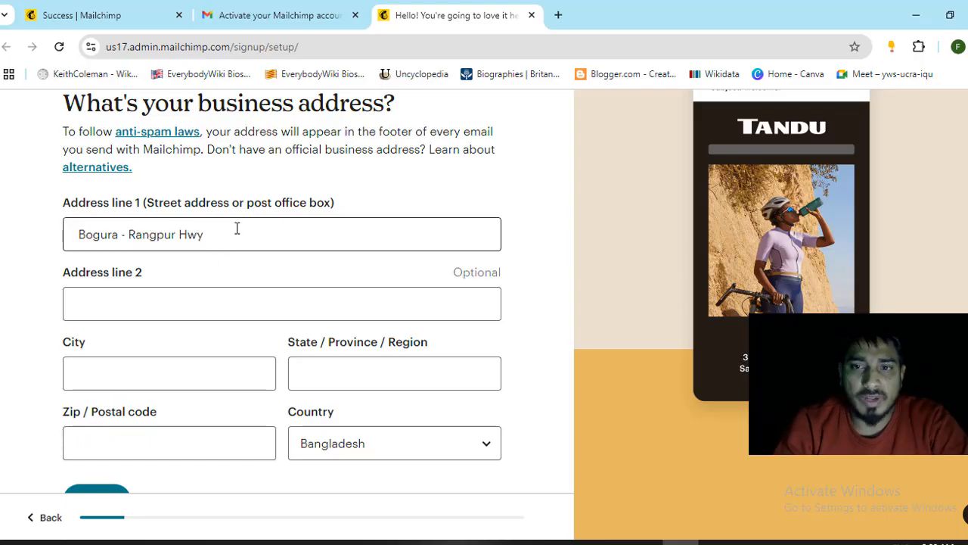
scroll(189, 273, "down", 1)
- Fill in the city, state or region and postal code, then submit the address
left_click(148, 316)
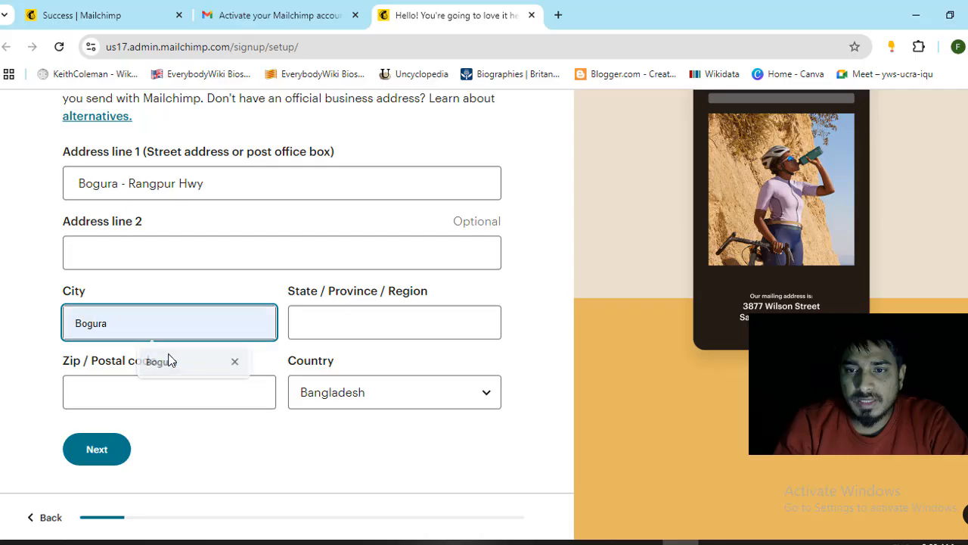
left_click(168, 360)
left_click(340, 321)
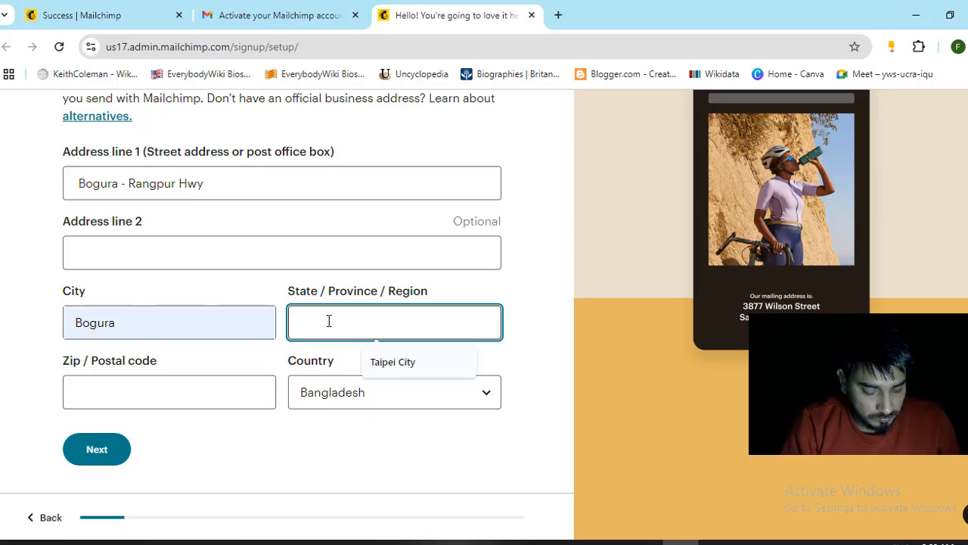
type("Bogura")
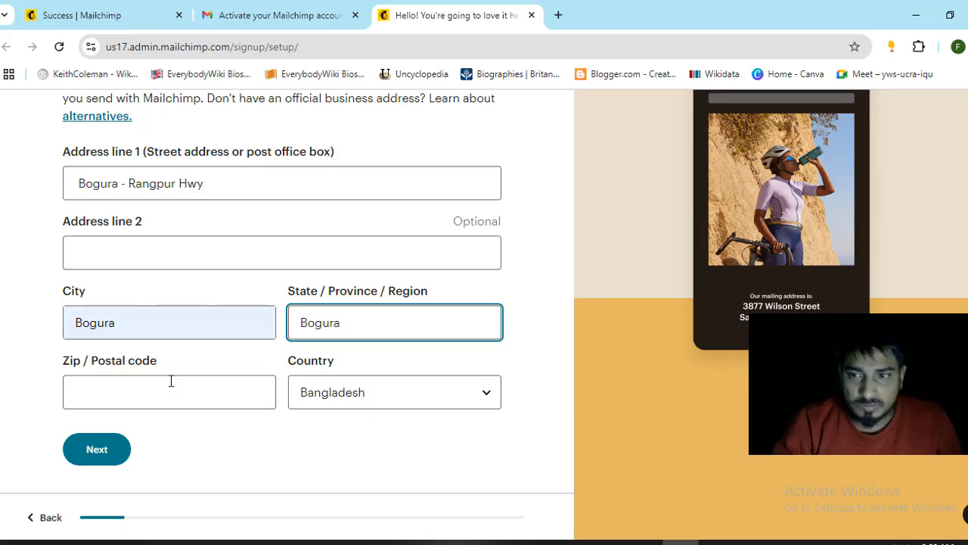
left_click(169, 388)
type("5800")
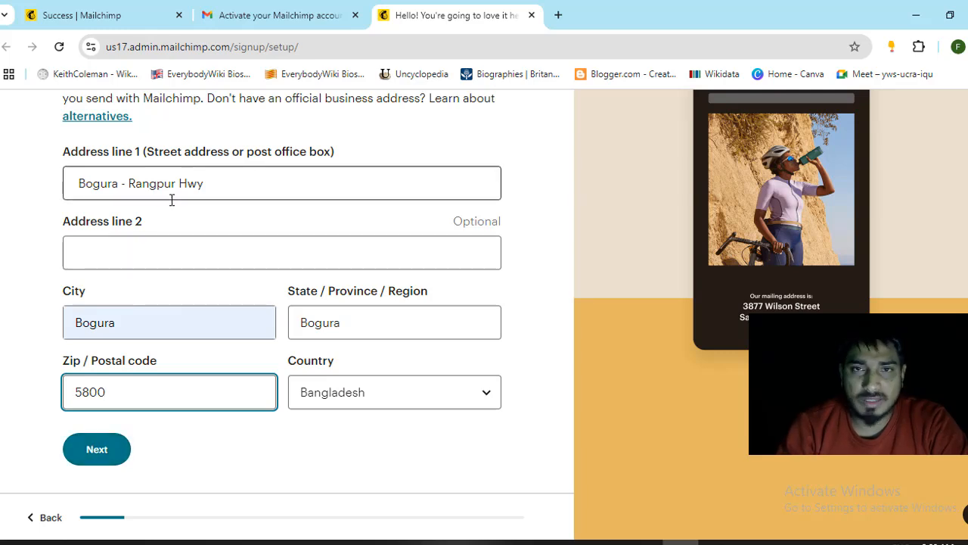
left_click(111, 449)
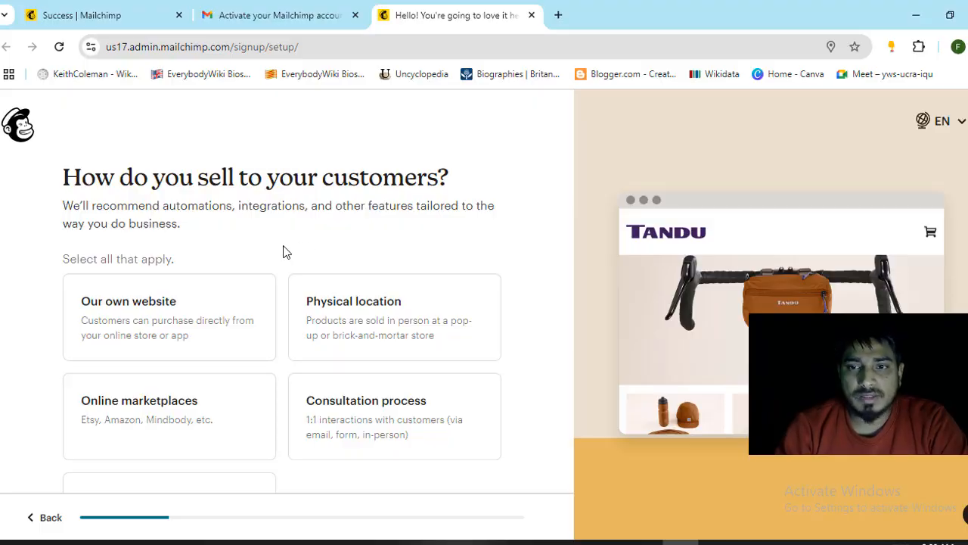
- Choose 'Our own website' as how customers buy and continue to the next question
scroll(272, 250, "down", 1)
scroll(223, 295, "down", 1)
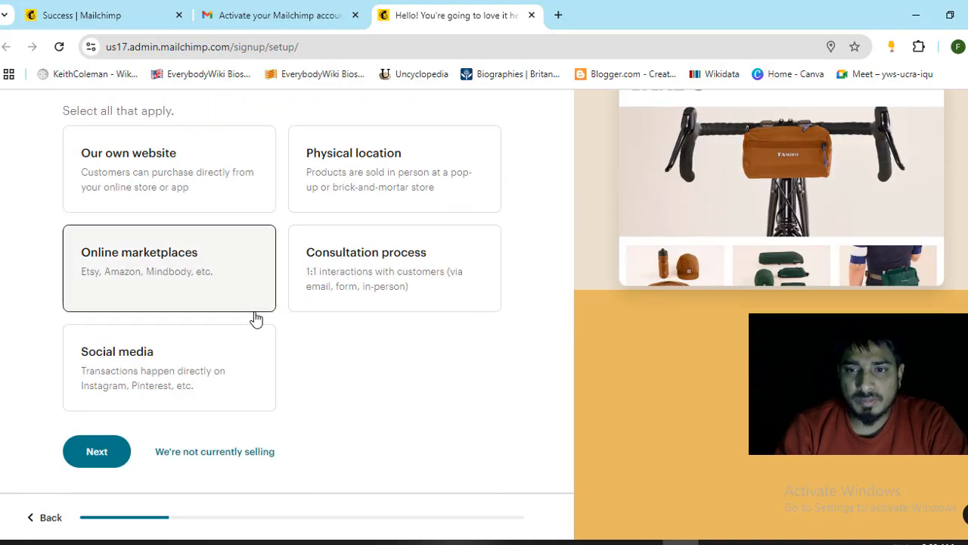
scroll(256, 319, "up", 1)
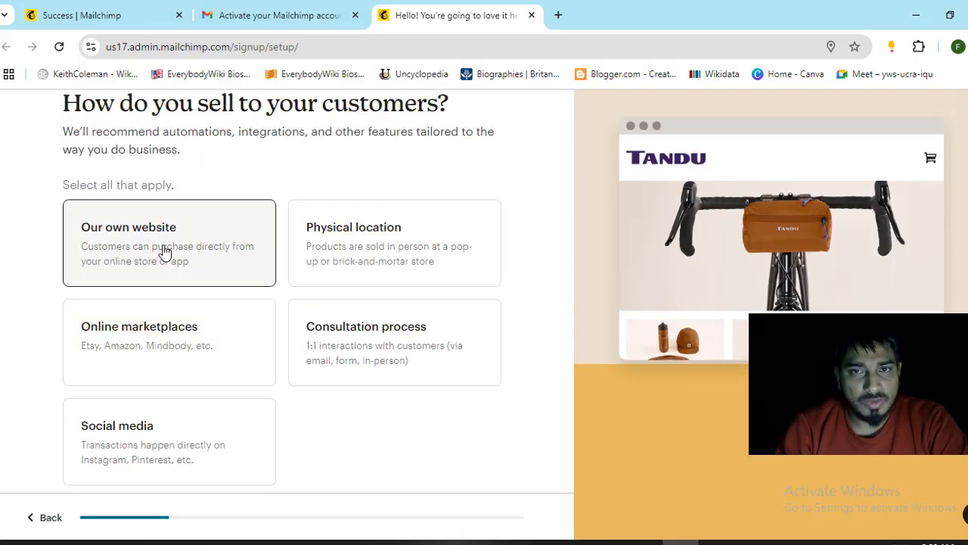
left_click(165, 251)
scroll(165, 251, "down", 1)
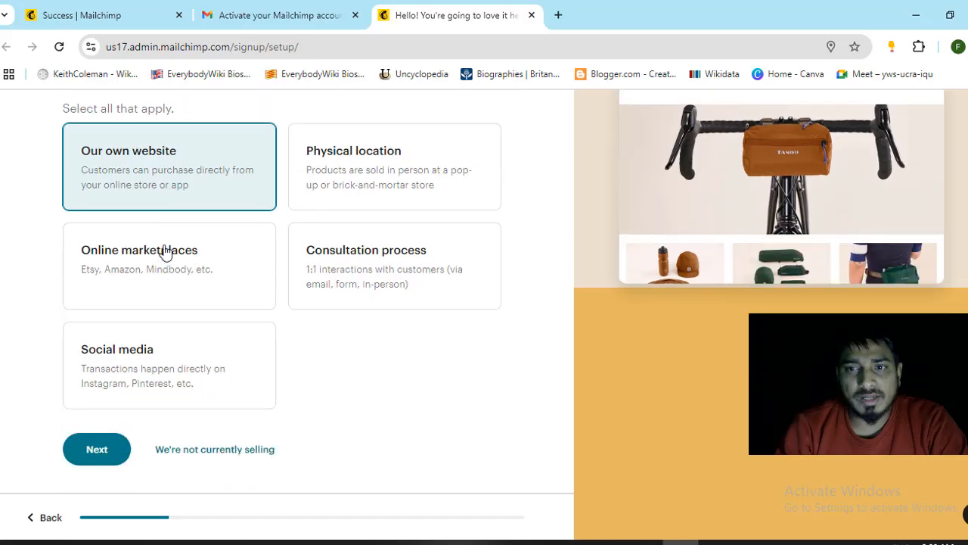
left_click(96, 456)
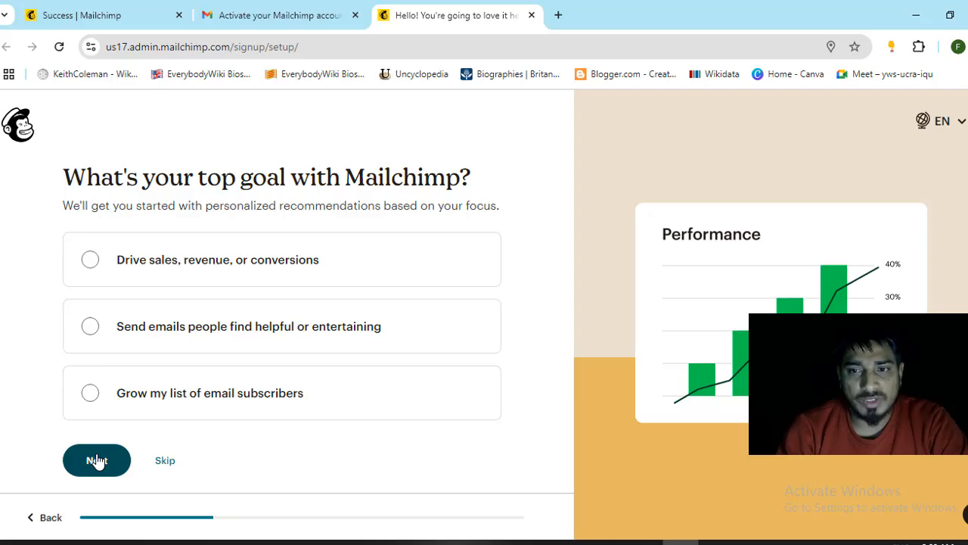
- Pick 'Send emails people find helpful or entertaining' as the top goal and continue
left_click(133, 341)
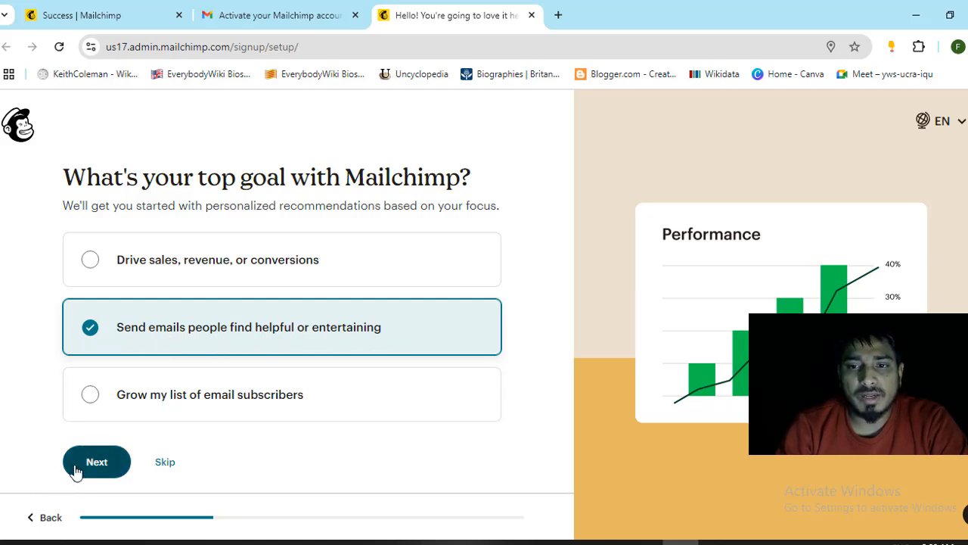
left_click(116, 473)
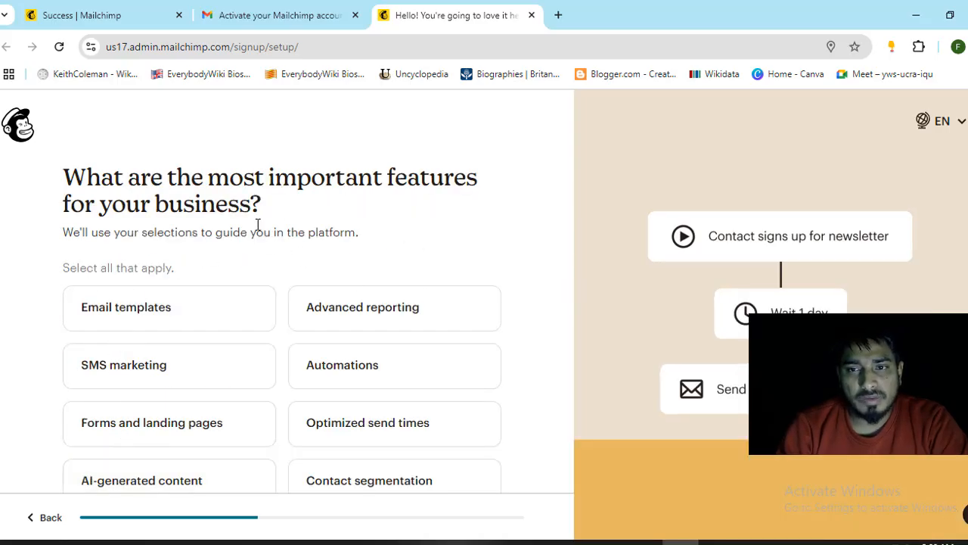
- Skip the important-features question without selecting any features
scroll(309, 292, "down", 2)
scroll(230, 326, "up", 2)
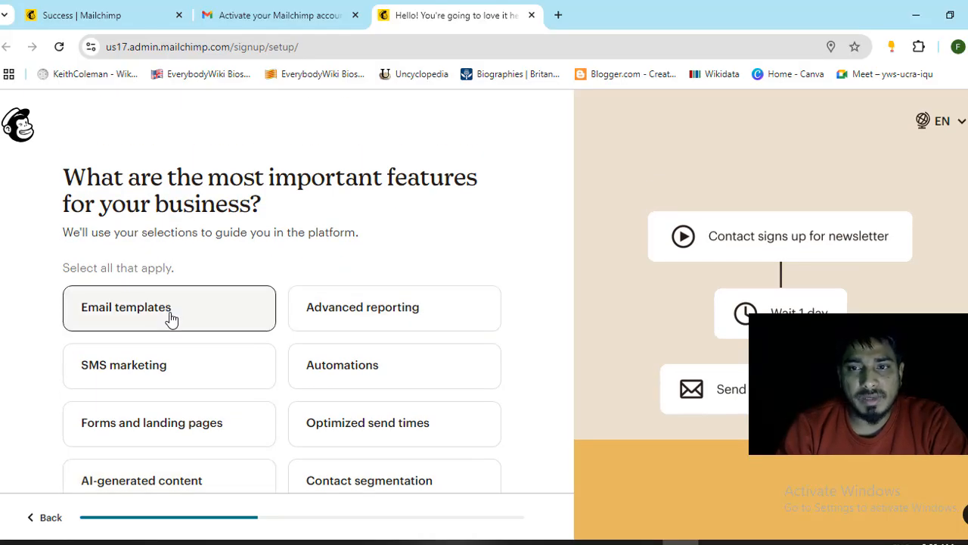
scroll(174, 340, "down", 2)
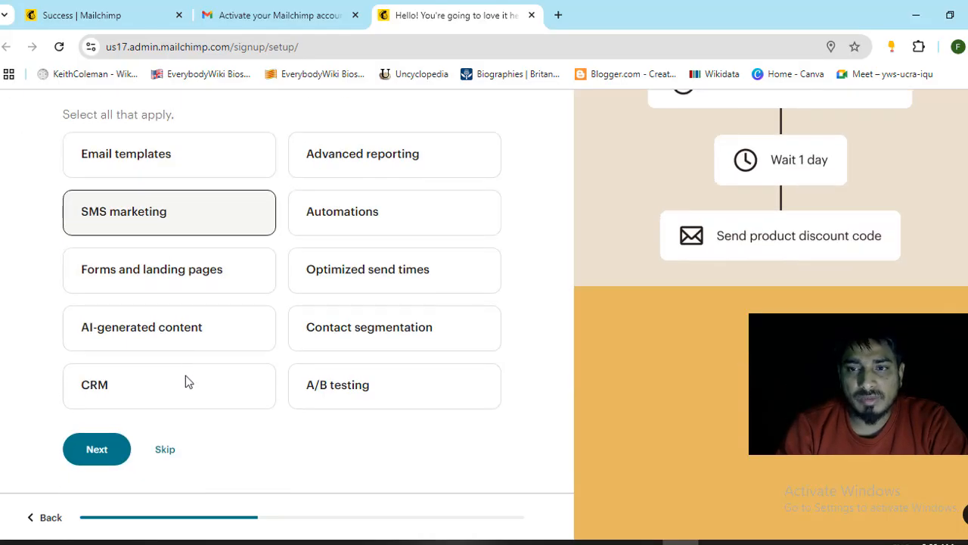
left_click(167, 455)
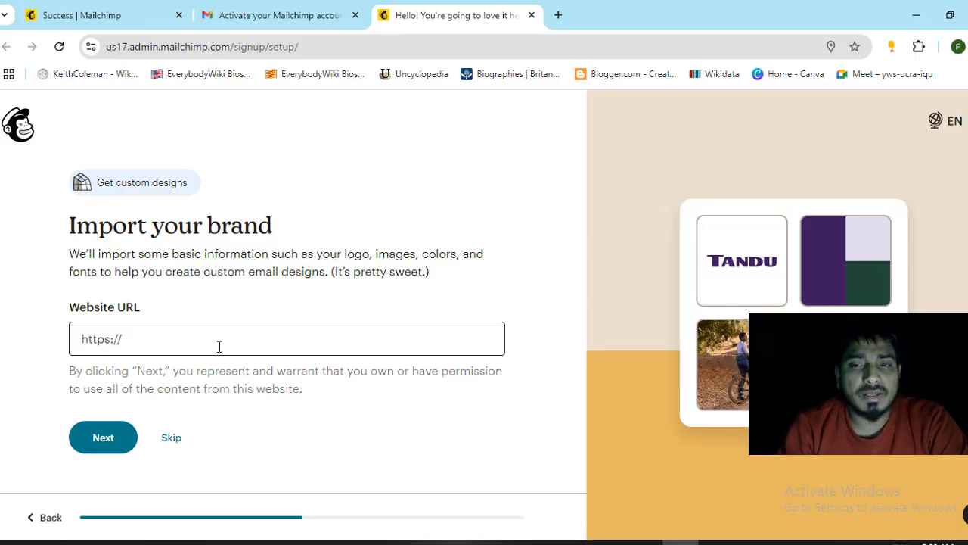
left_click(176, 344)
left_click(201, 381)
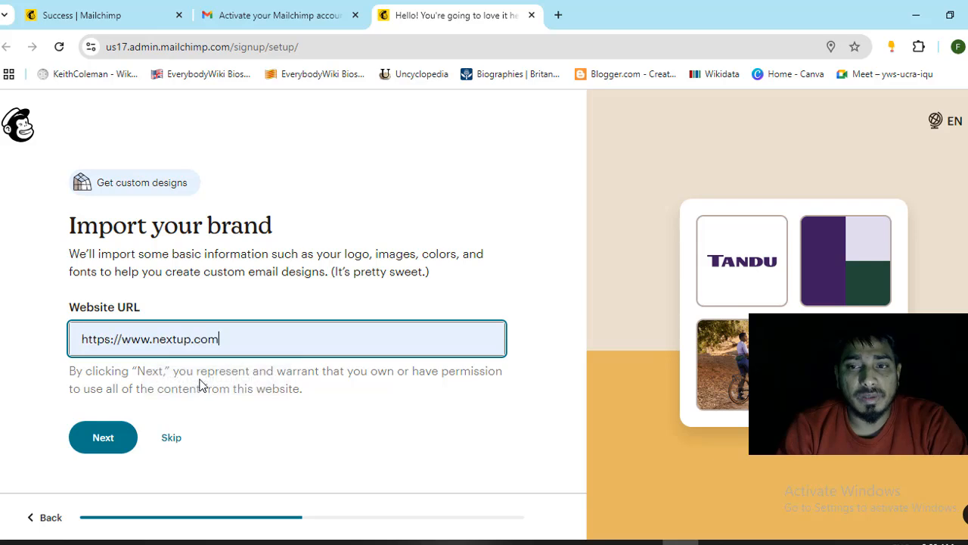
left_click(103, 439)
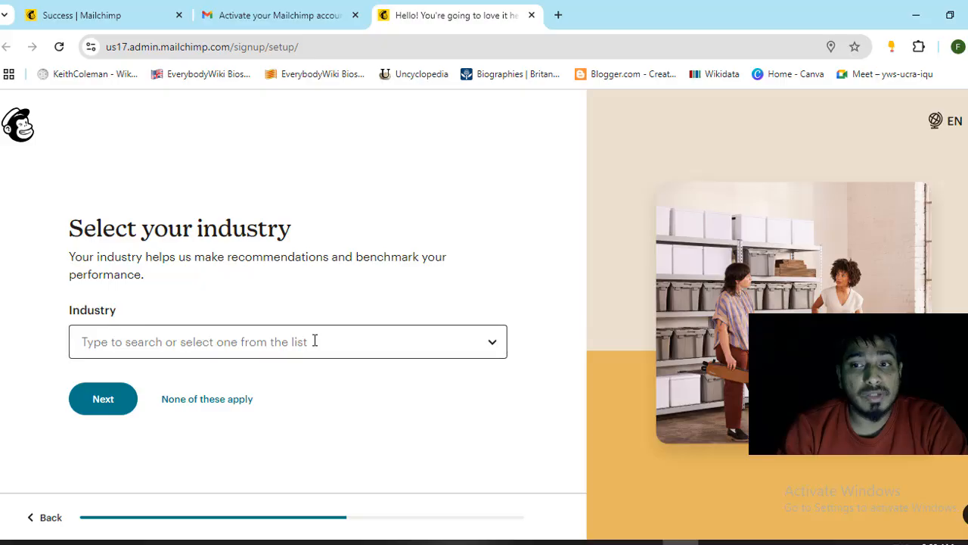
- Search the industry list and choose Computer Systems Design and Related Services
left_click(291, 341)
left_click(463, 341)
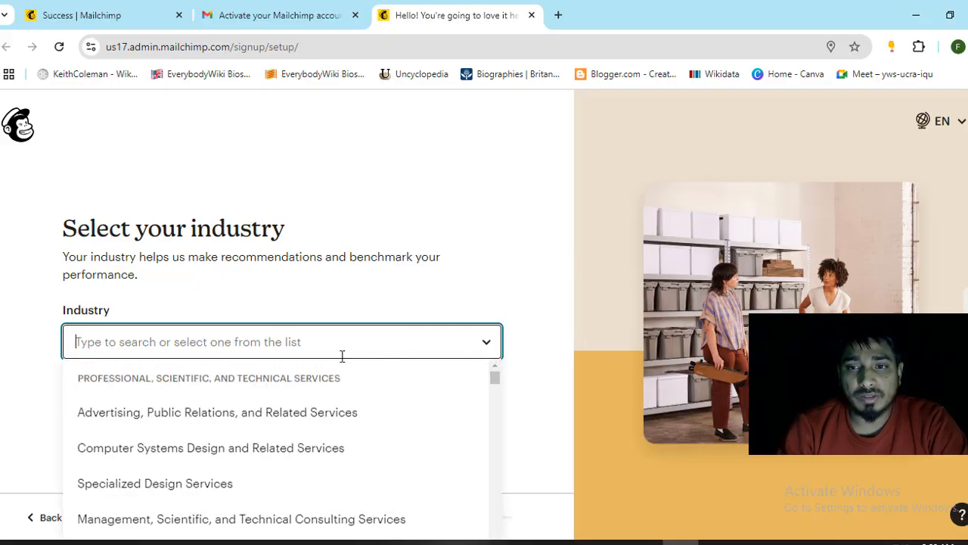
type("IT")
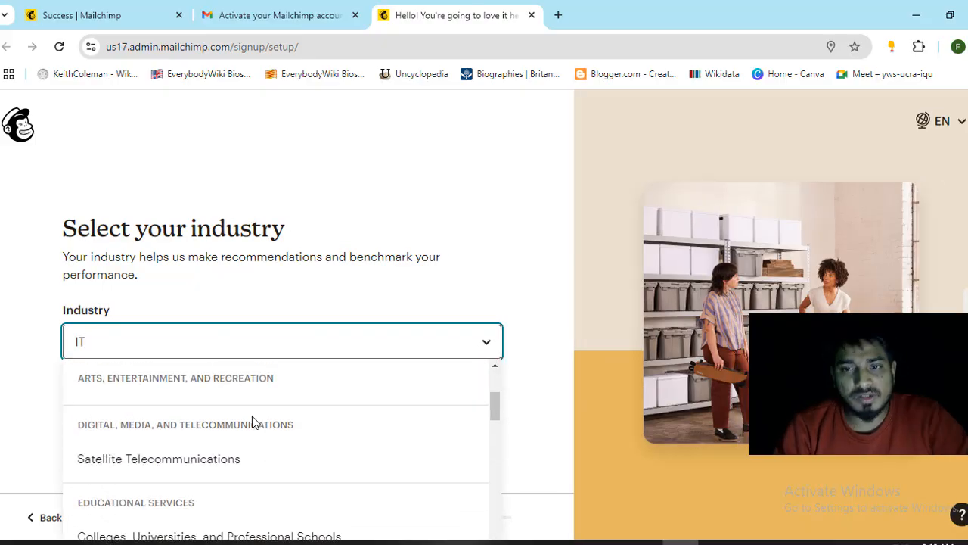
scroll(253, 422, "down", 1)
scroll(254, 422, "down", 2)
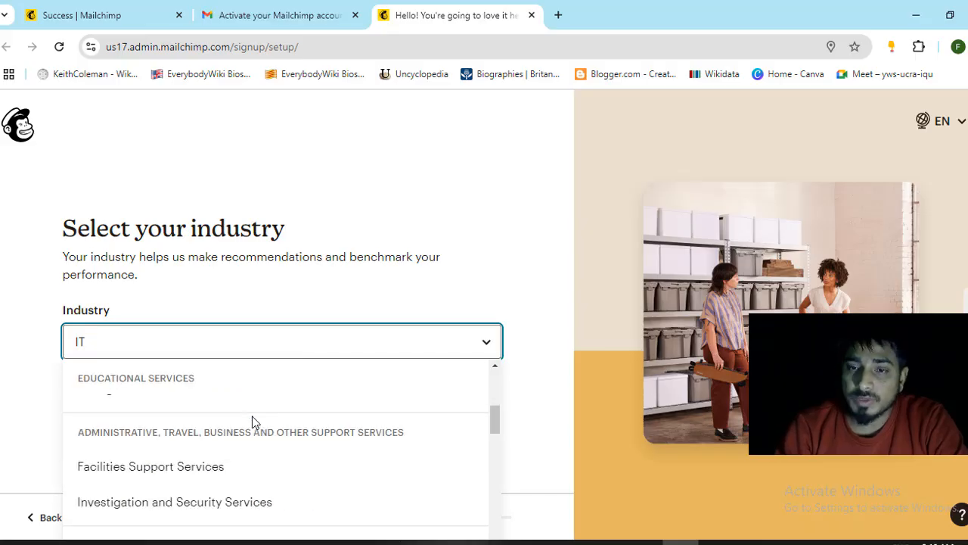
scroll(254, 422, "down", 4)
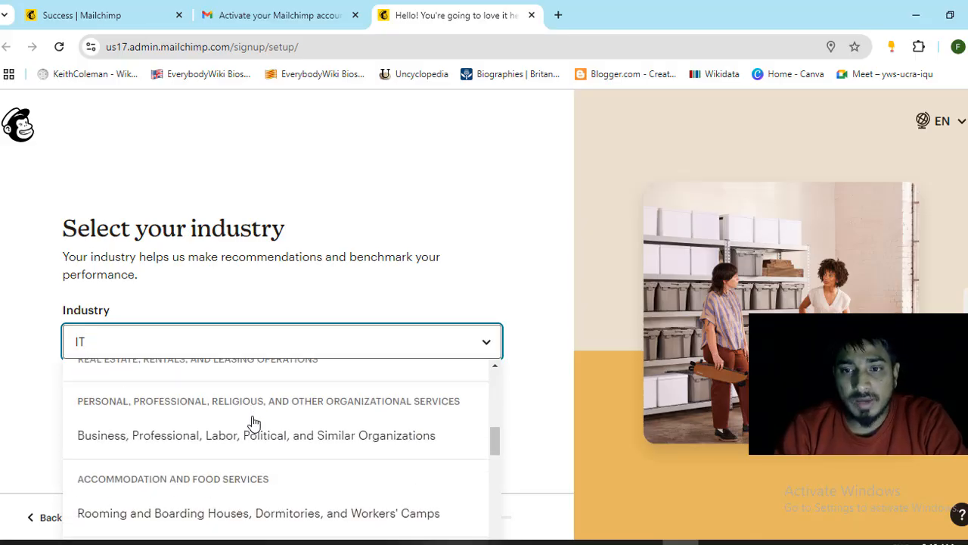
key("BackSpace")
scroll(235, 449, "down", 2)
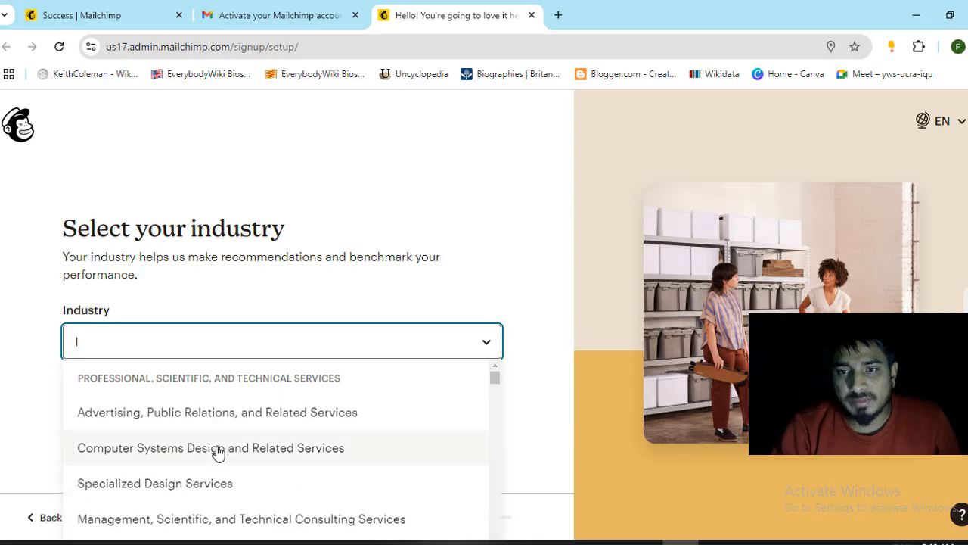
left_click(195, 451)
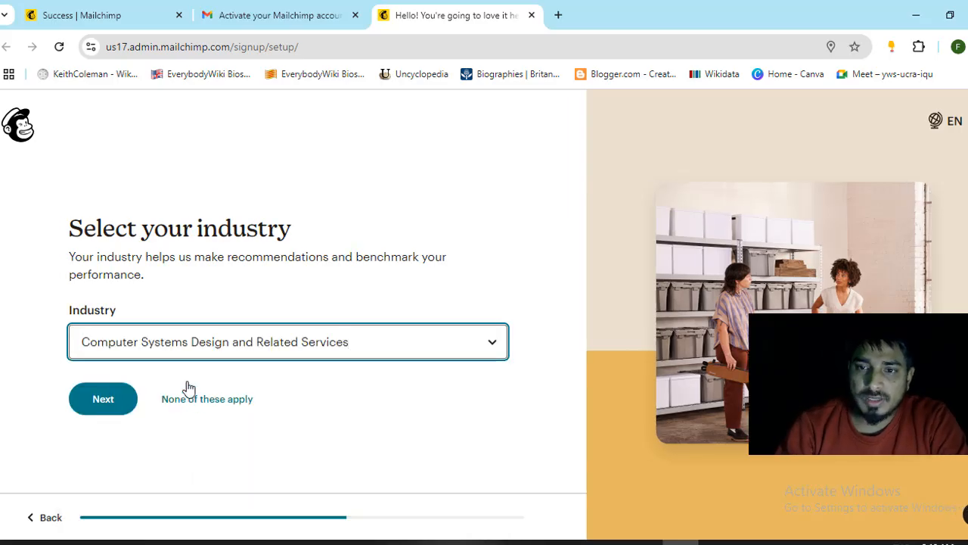
- Submit the industry, then skip the email-contacts question without picking a contact range
left_click(99, 408)
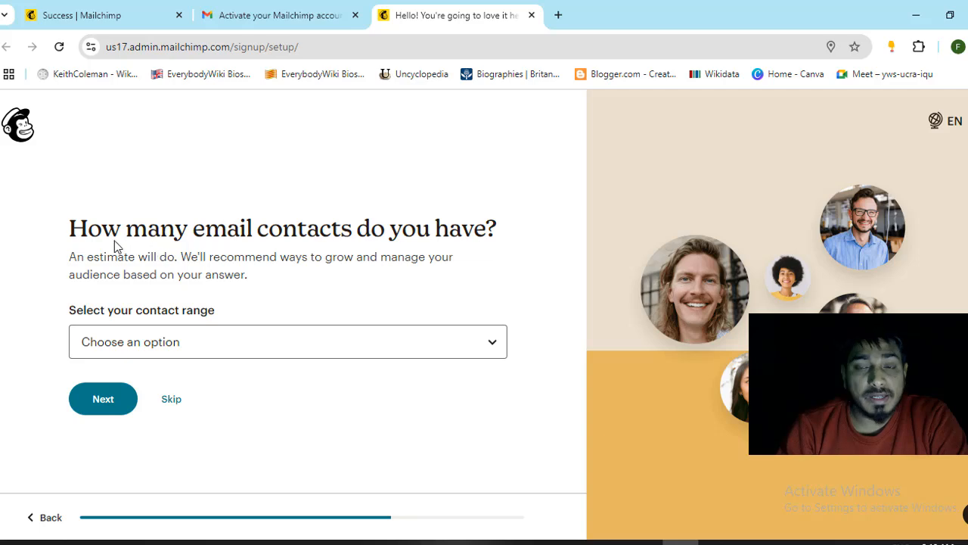
left_click_drag(100, 234, 523, 231)
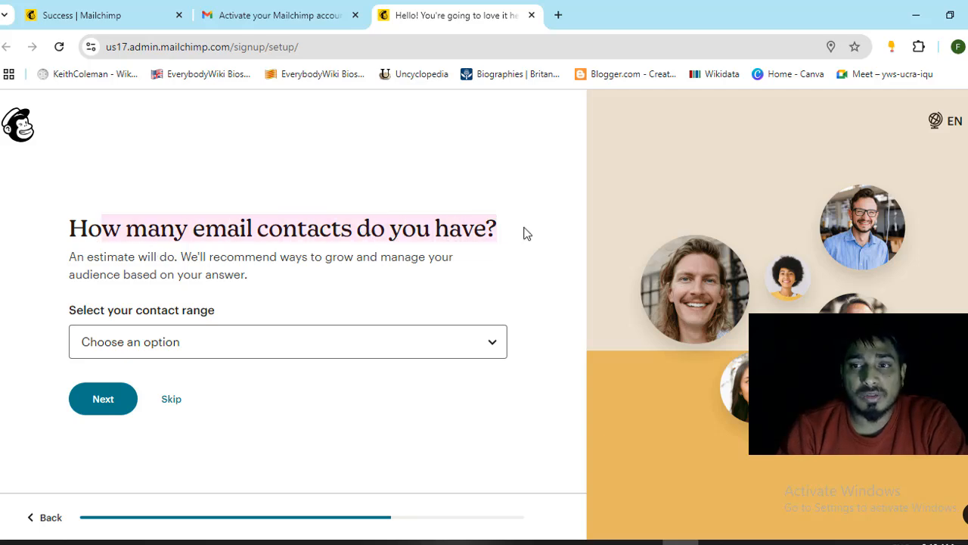
left_click(467, 354)
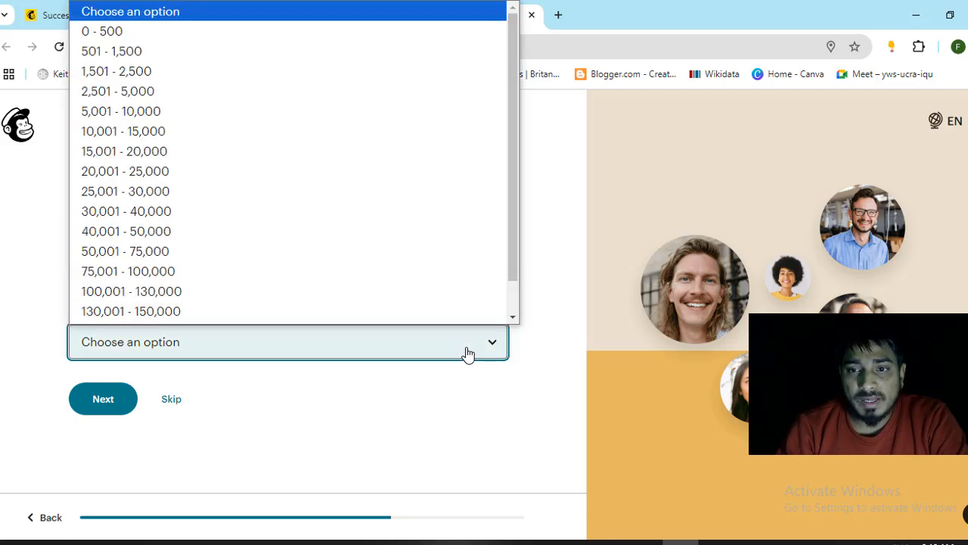
left_click(467, 353)
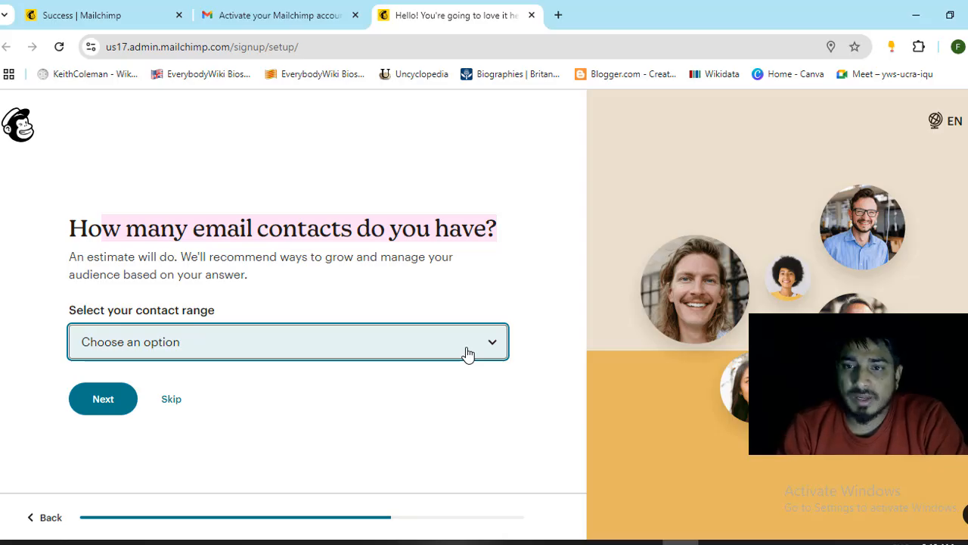
left_click(179, 405)
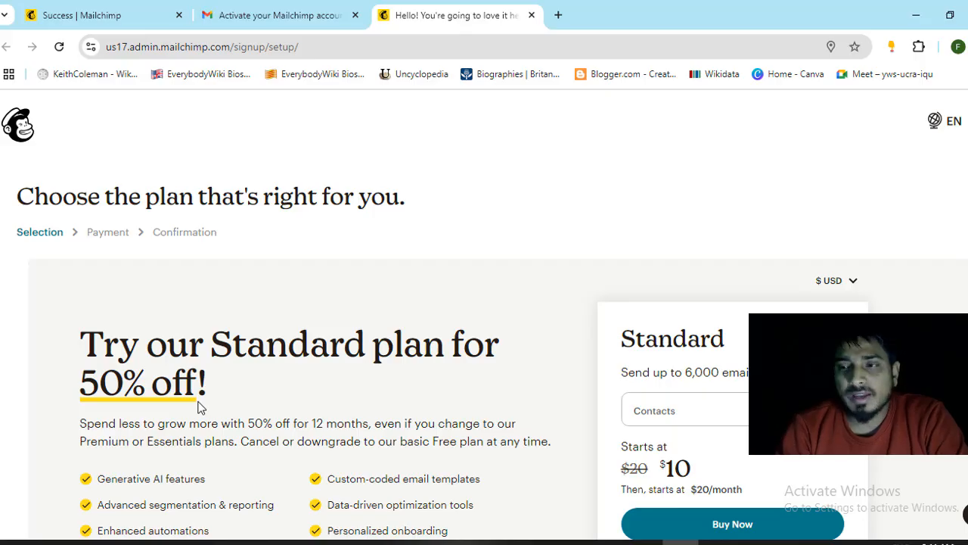
- Review the pricing table and choose Continue Free under the Free plan
scroll(412, 337, "down", 3)
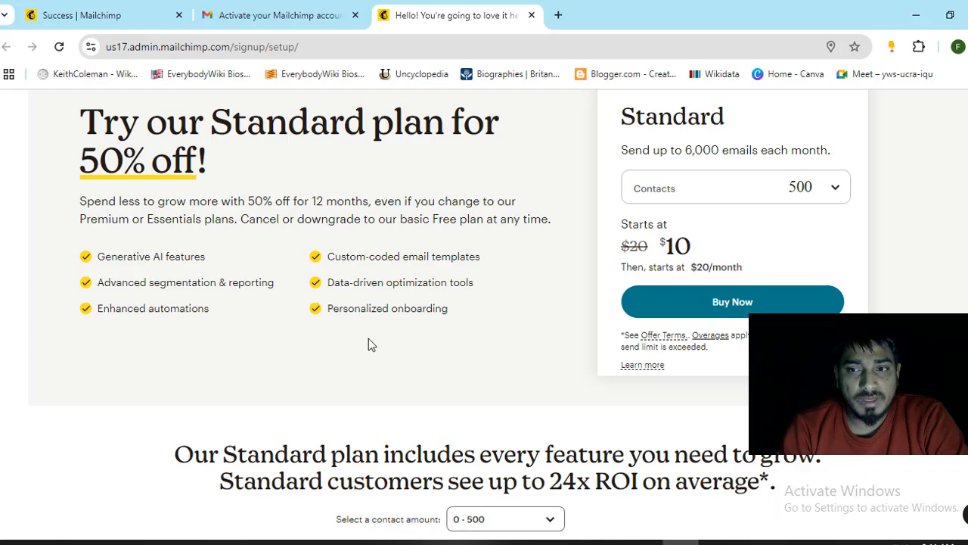
scroll(368, 344, "up", 3)
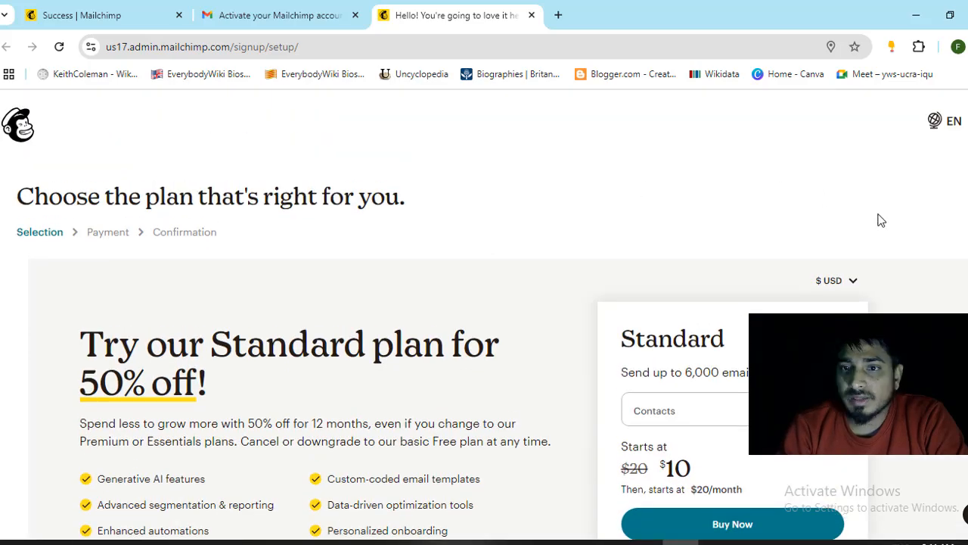
scroll(667, 266, "down", 10)
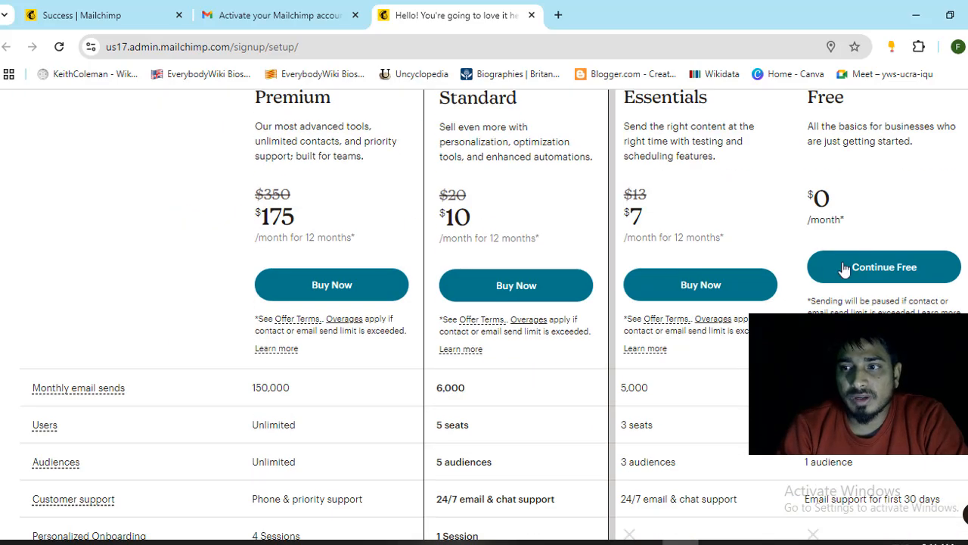
scroll(885, 201, "up", 1)
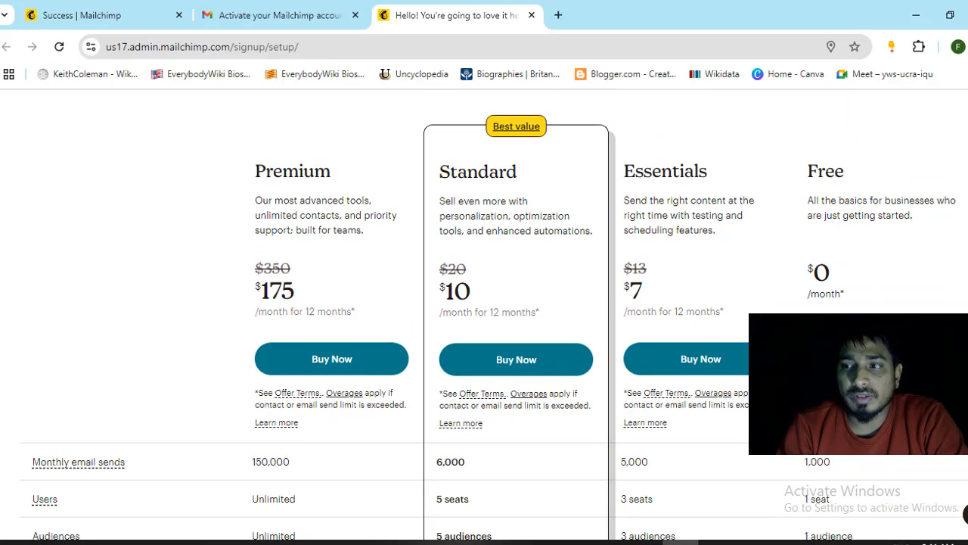
double_click(824, 167)
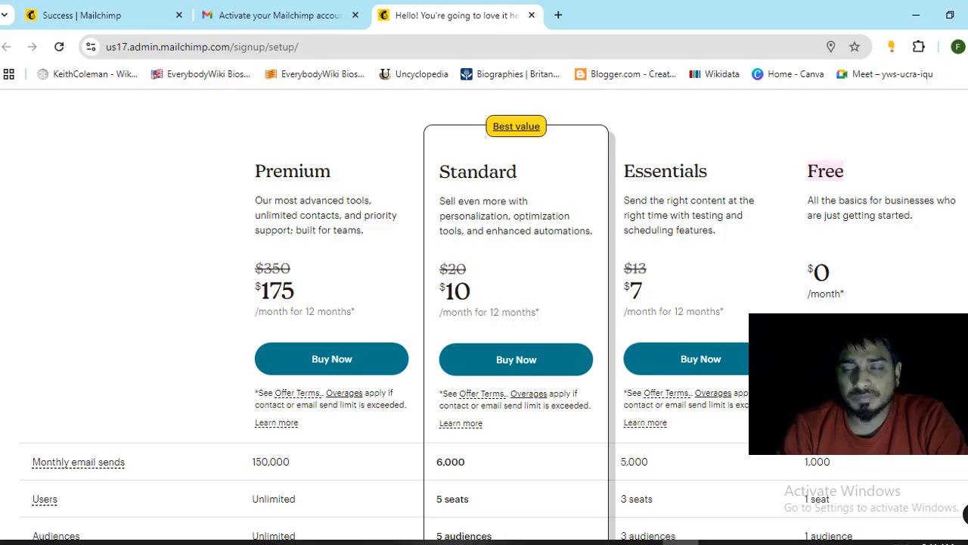
left_click(884, 358)
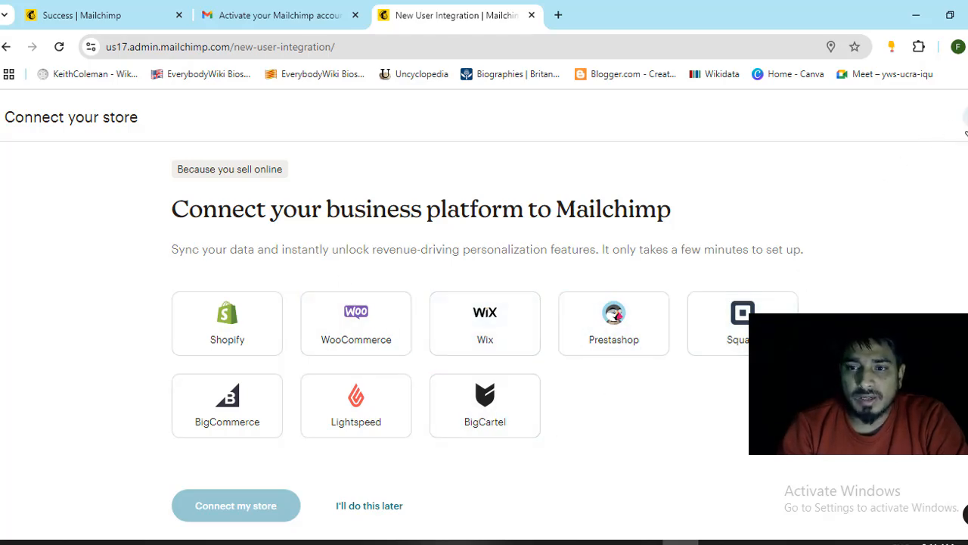
- Close the 'Connect your business platform' page to land on the Home dashboard
left_click(964, 121)
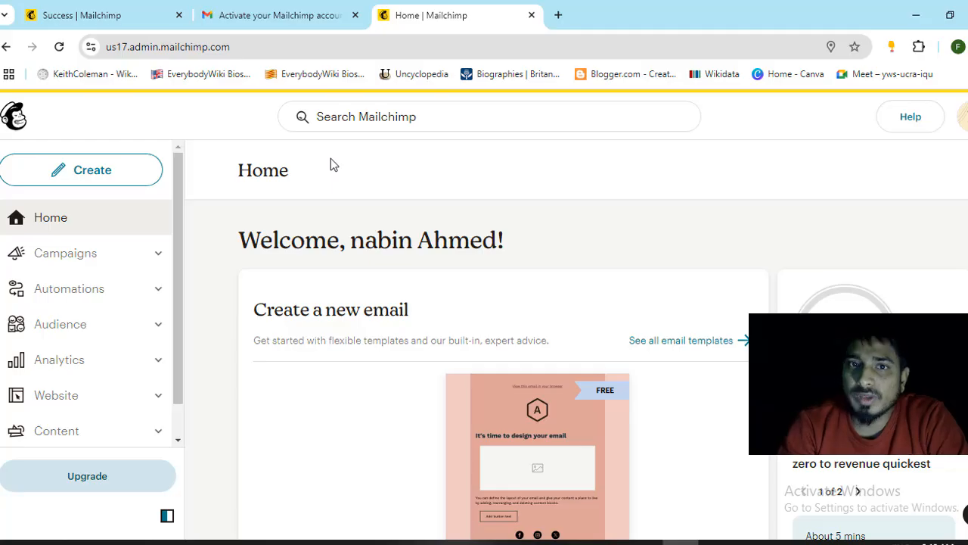
- Browse the Customer Journeys and All campaigns pages in the Automations section
left_click(69, 288)
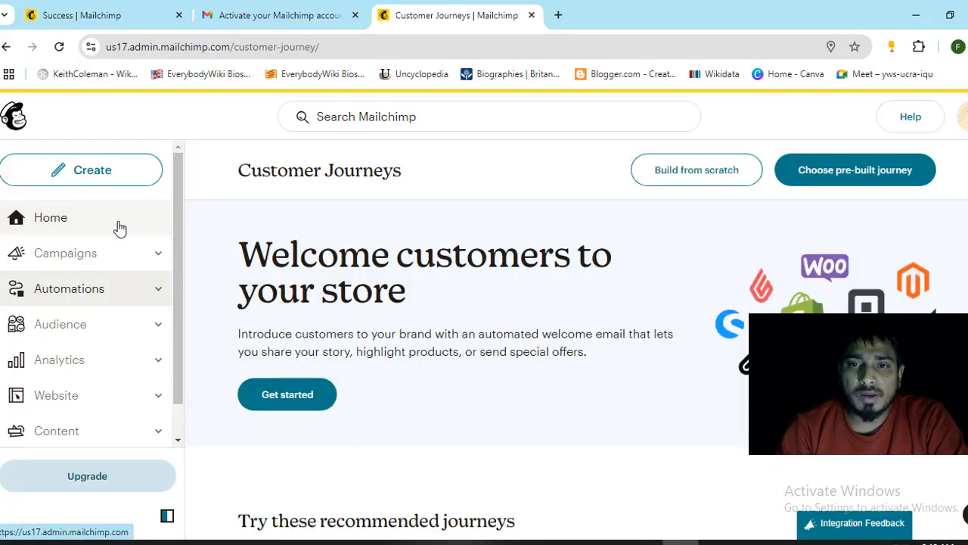
scroll(108, 295, "down", 1)
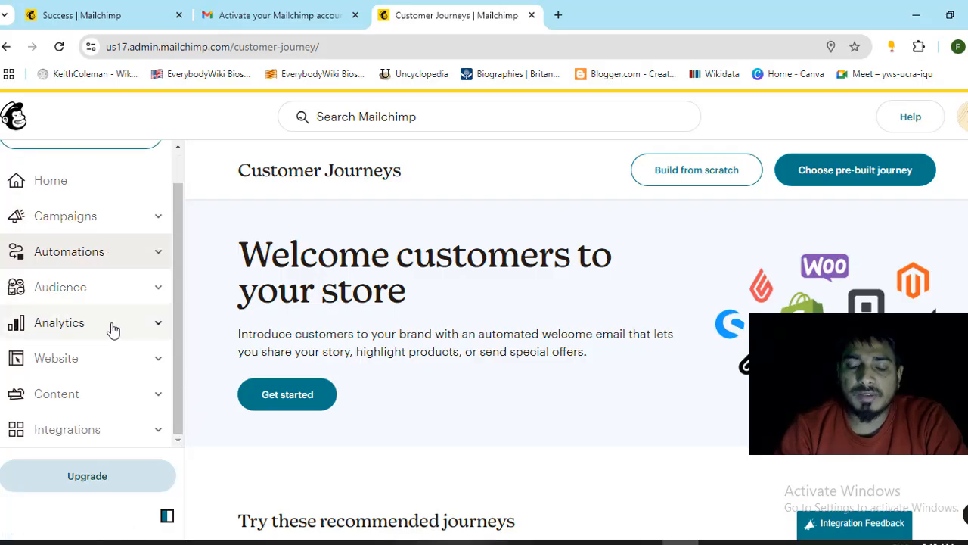
scroll(112, 327, "up", 1)
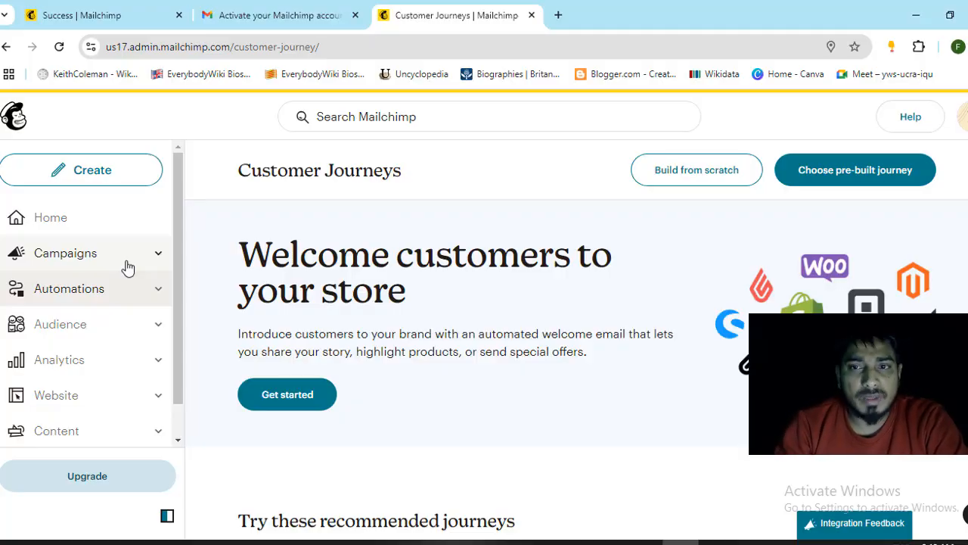
left_click(145, 267)
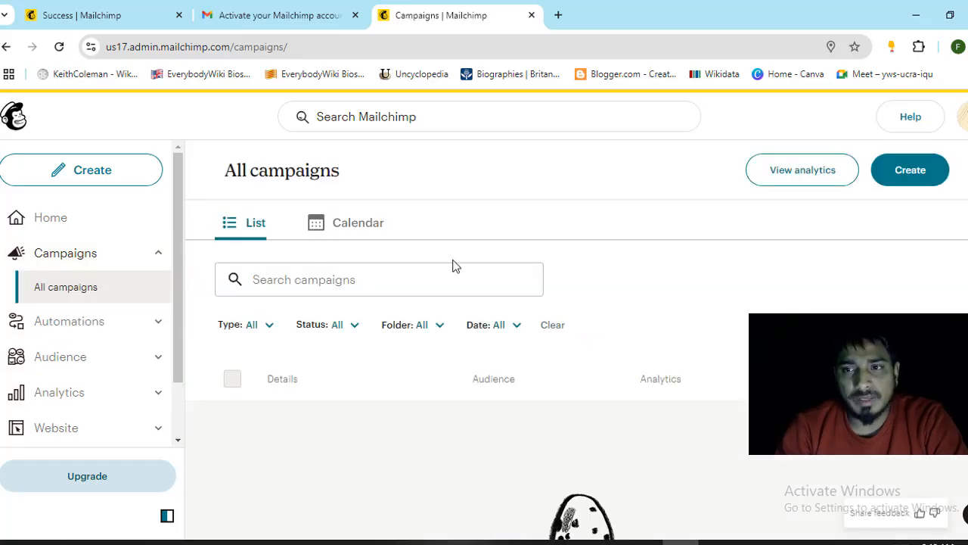
left_click(130, 333)
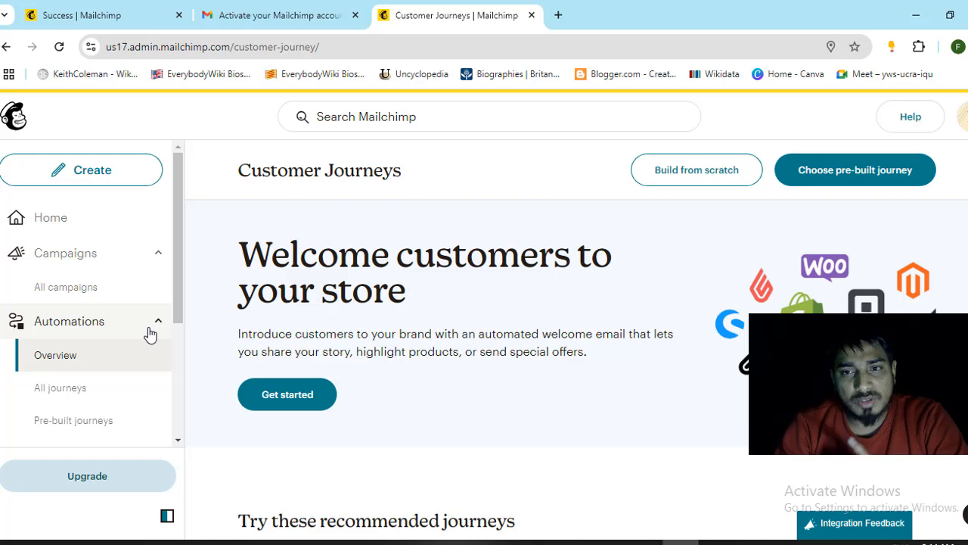
- Collapse Automations and open All contacts for the NextUp audience
left_click(151, 333)
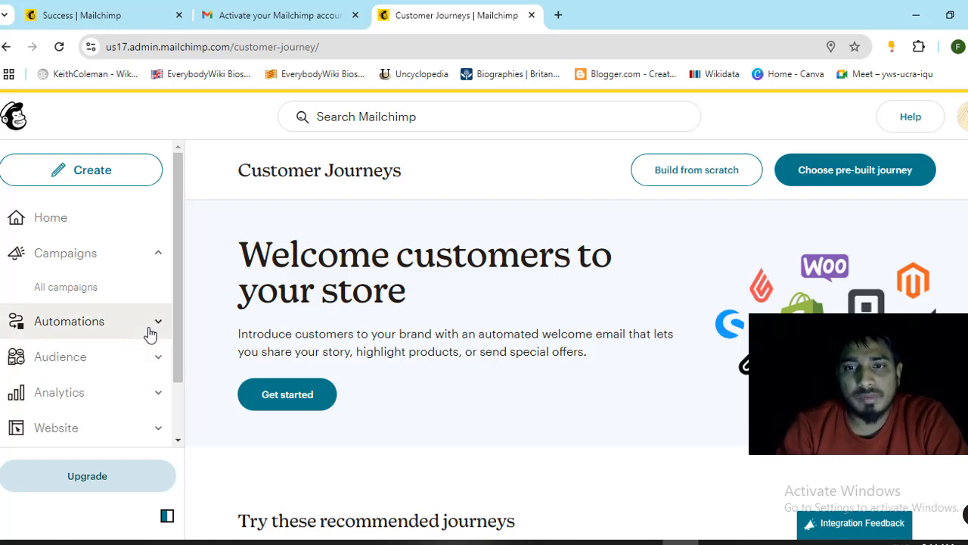
scroll(140, 334, "down", 2)
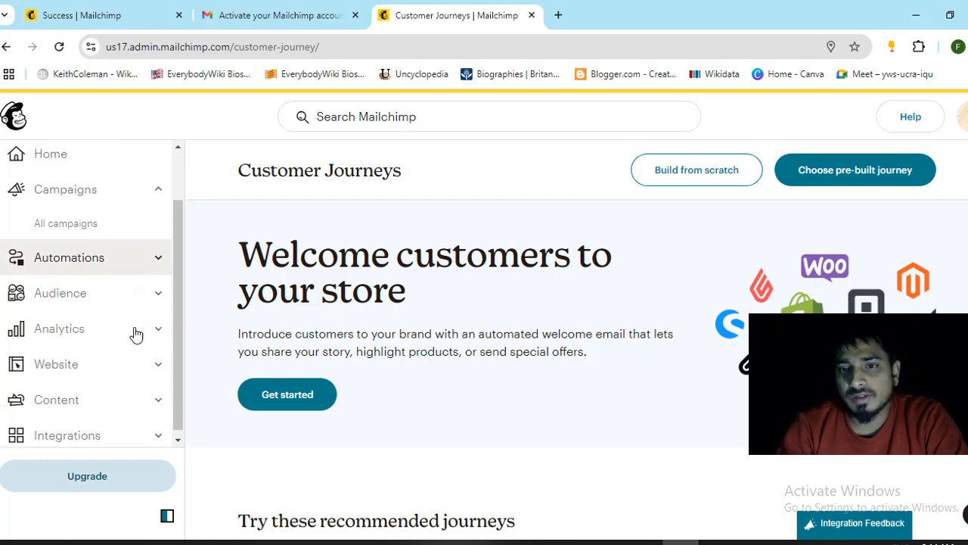
left_click(151, 297)
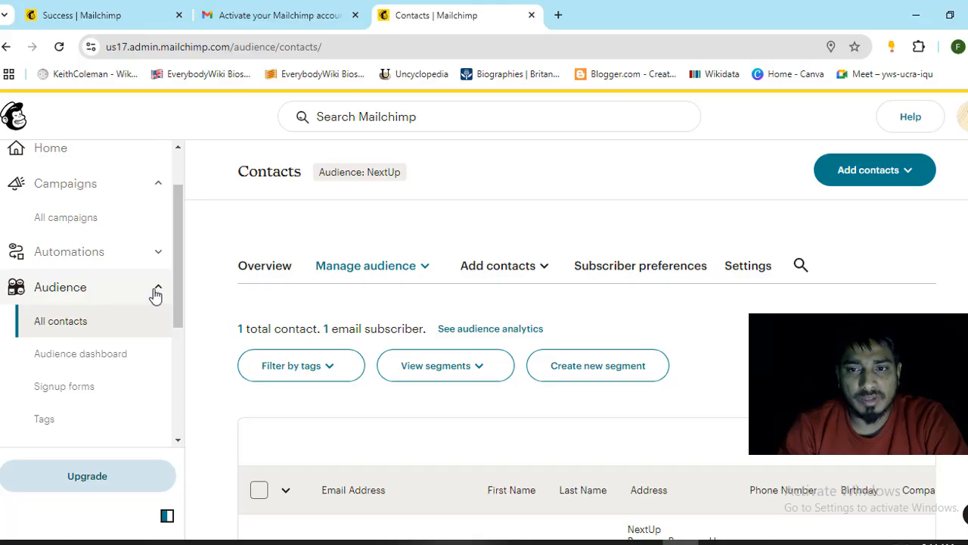
- Open Analytics > Marketing dashboard and dismiss its sample-data popup with Esc
left_click(155, 292)
left_click(159, 325)
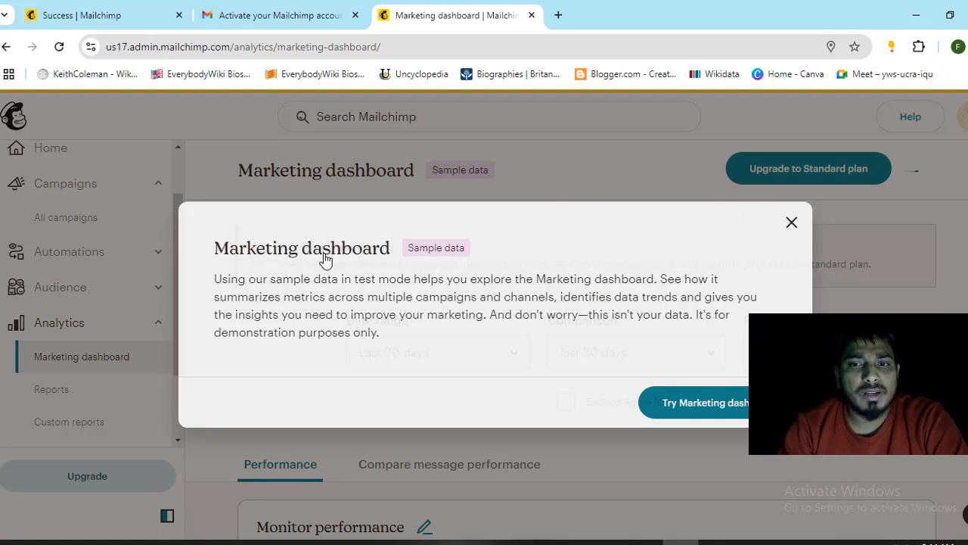
key("Escape")
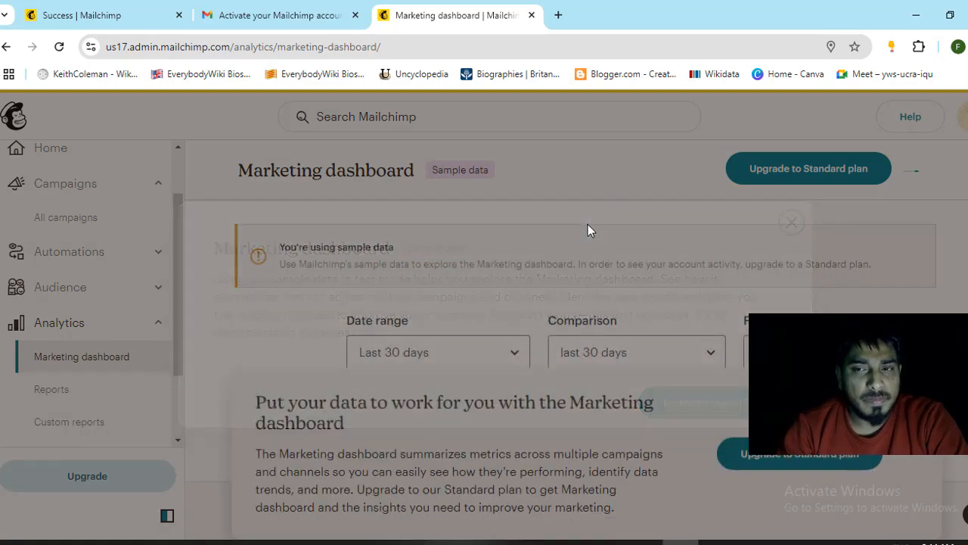
left_click(76, 323)
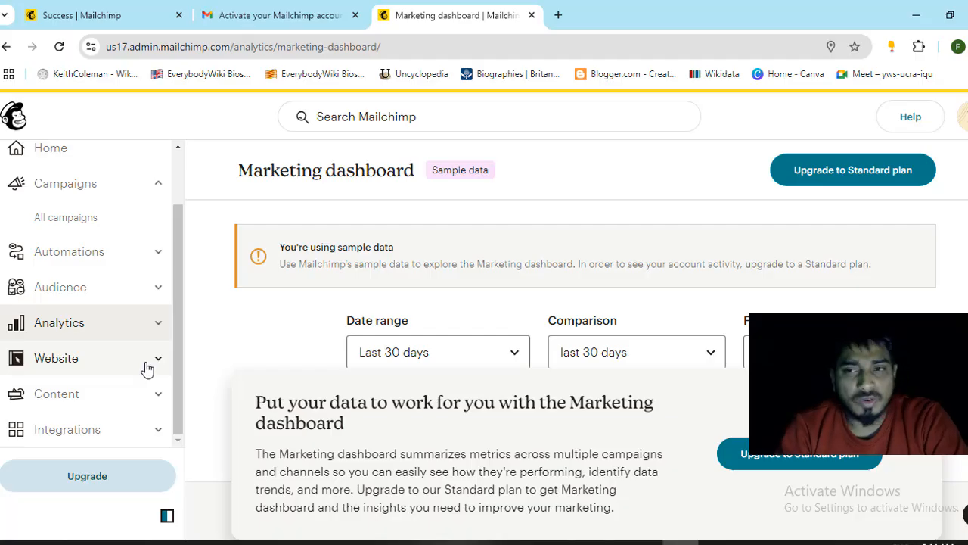
- Scroll through the Website dashboard's Wix offer, then open Content's Creative Assistant
left_click(147, 368)
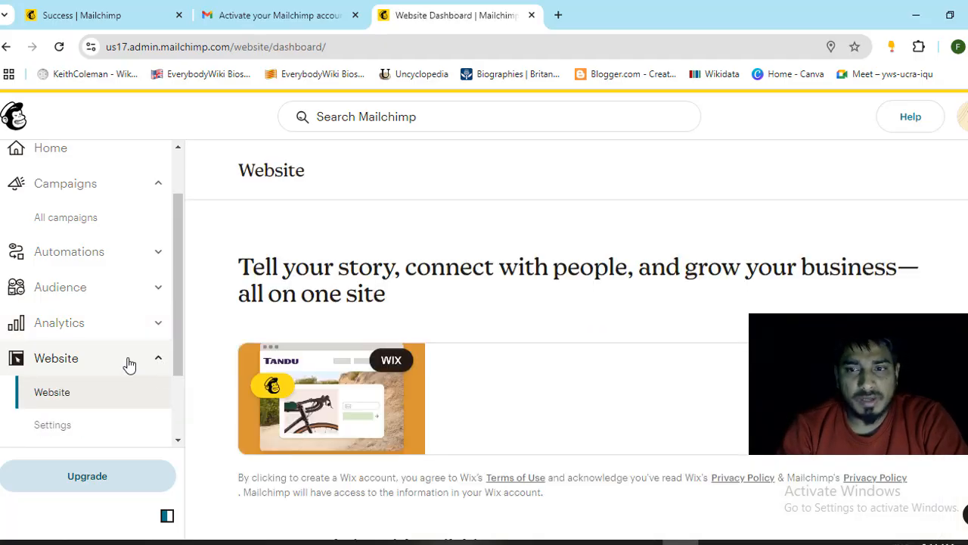
scroll(125, 367, "down", 1)
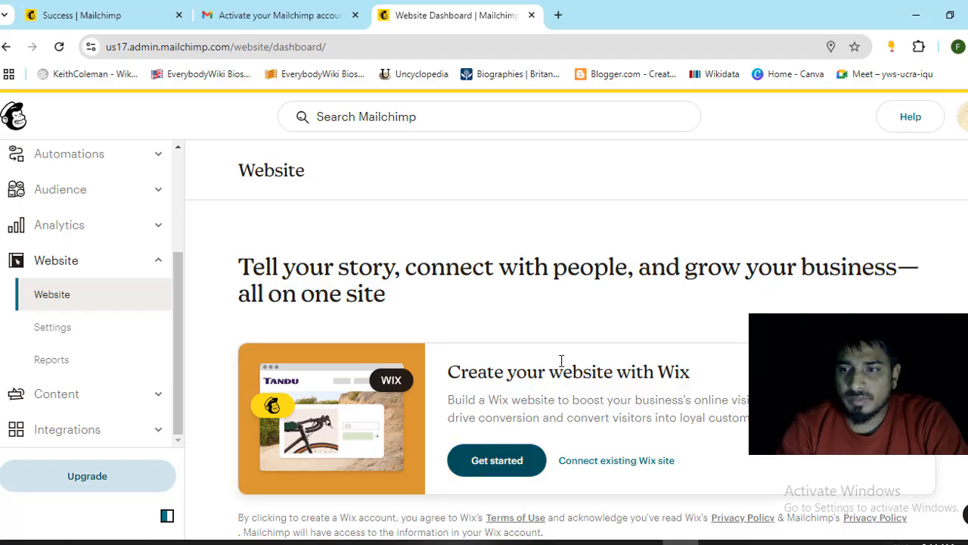
scroll(499, 366, "down", 2)
scroll(451, 366, "up", 2)
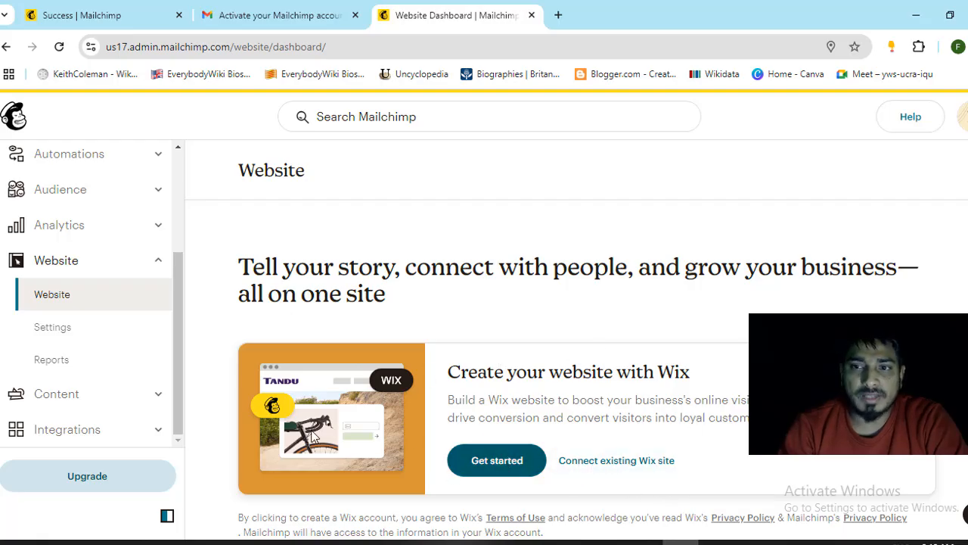
left_click(160, 267)
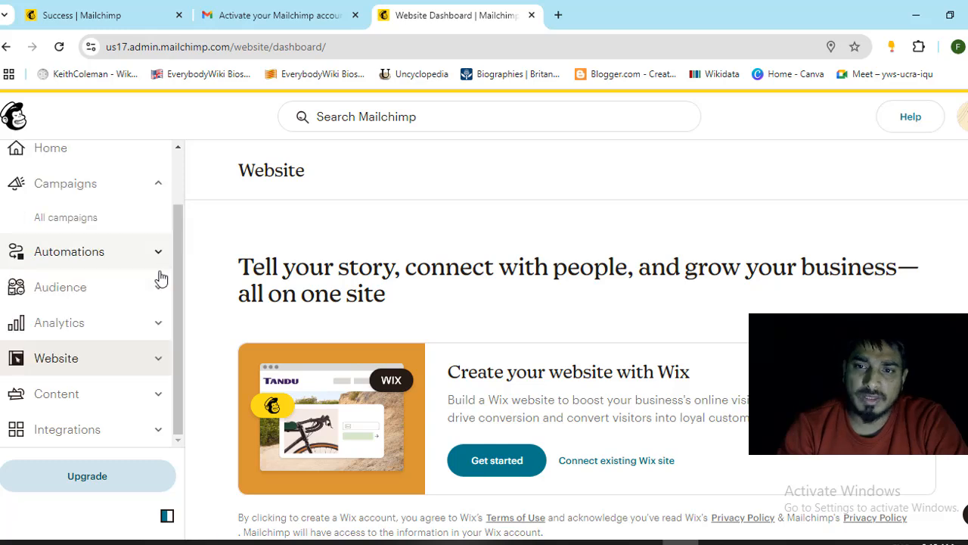
left_click(164, 394)
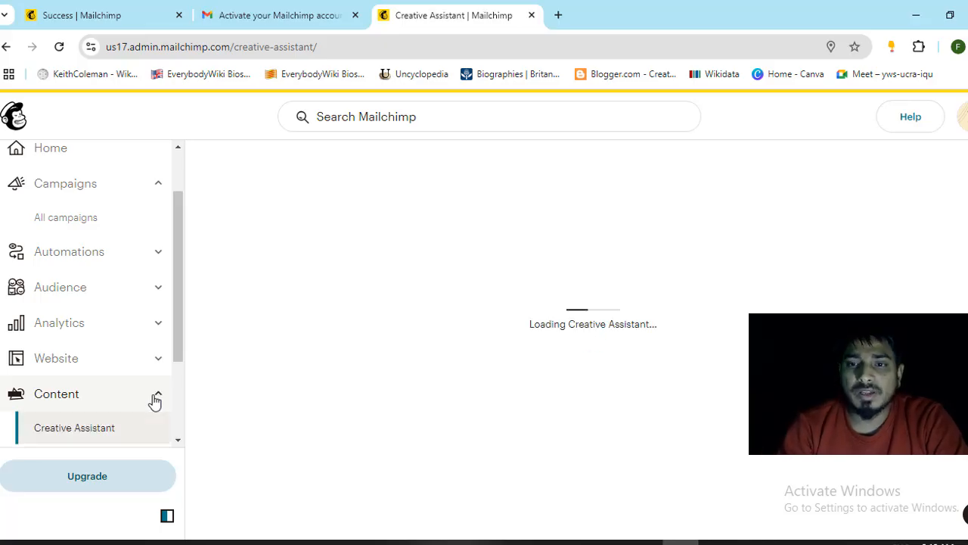
- Collapse Content and open the Integrations 'Connect apps & integrations' page
scroll(155, 401, "down", 2)
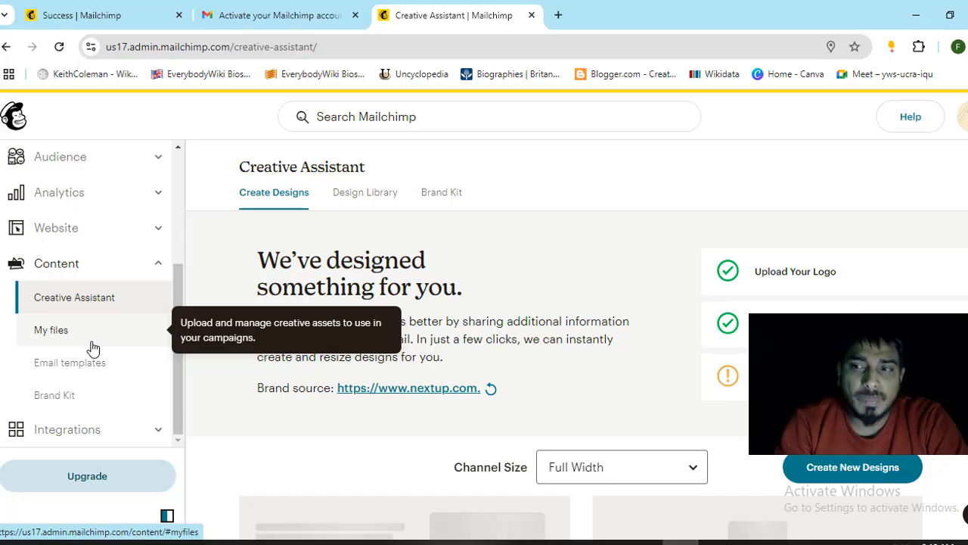
left_click(156, 263)
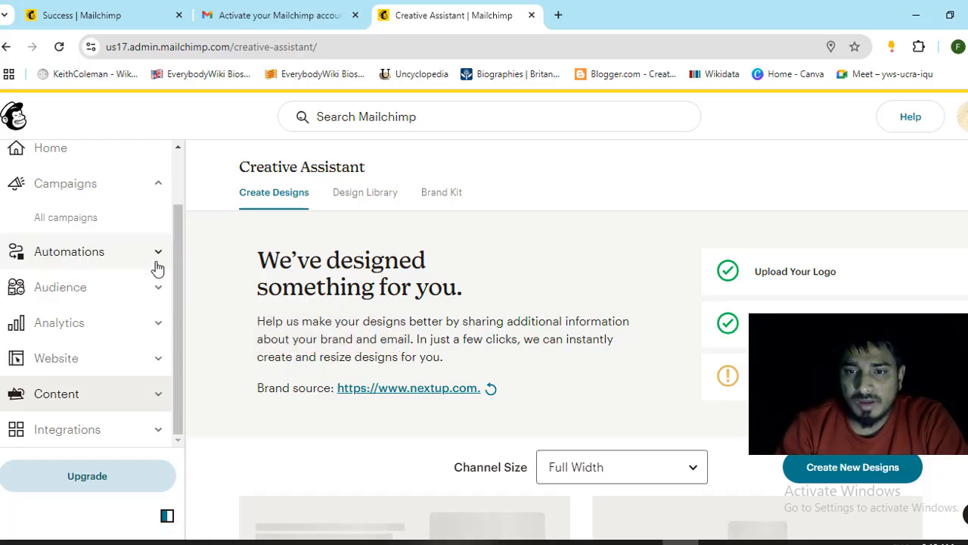
left_click(157, 436)
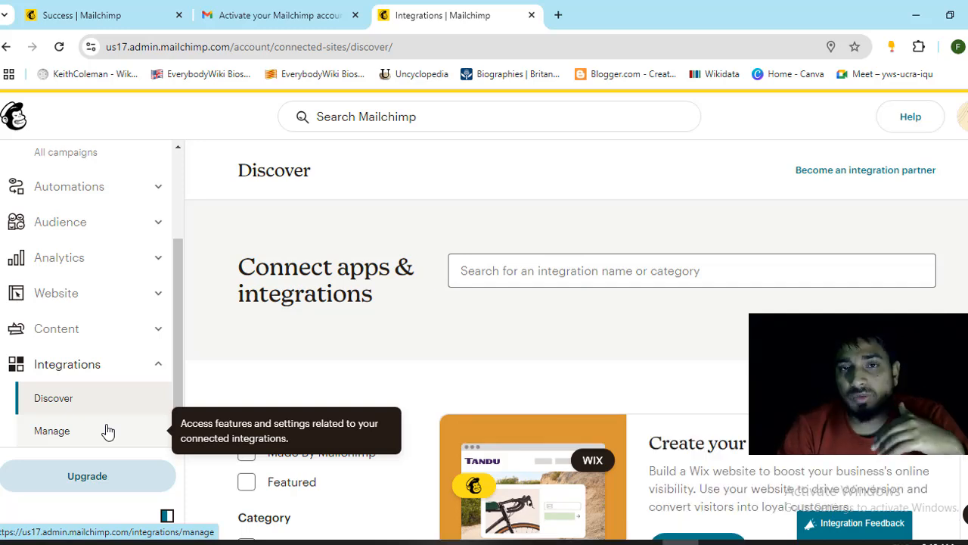
- Open Create from the top of the sidebar and scroll to the Regular email card
left_click(154, 370)
scroll(130, 388, "up", 2)
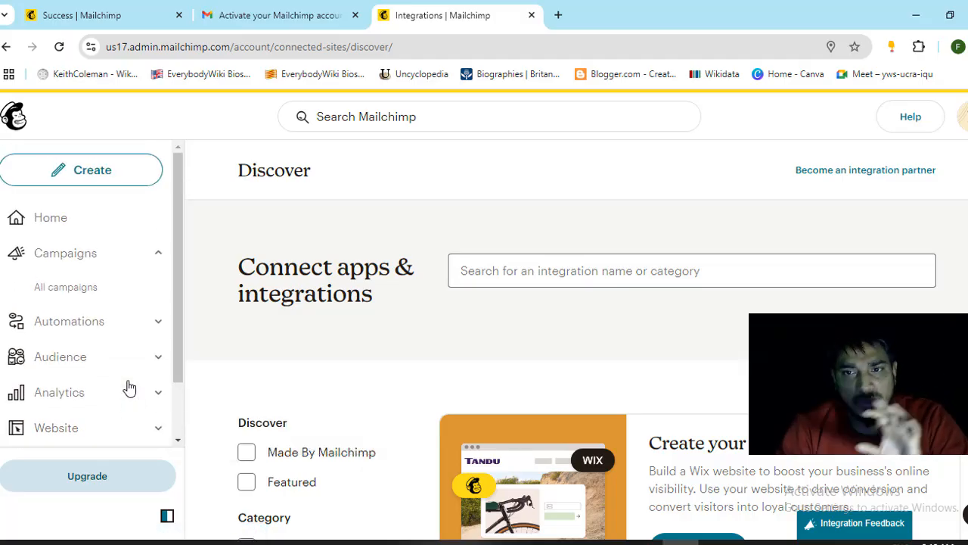
left_click(96, 184)
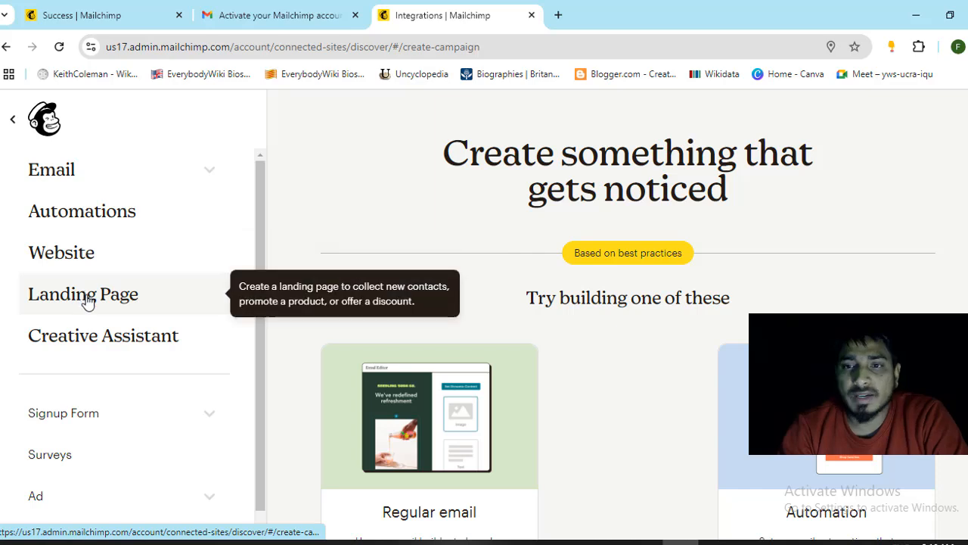
scroll(109, 341, "down", 1)
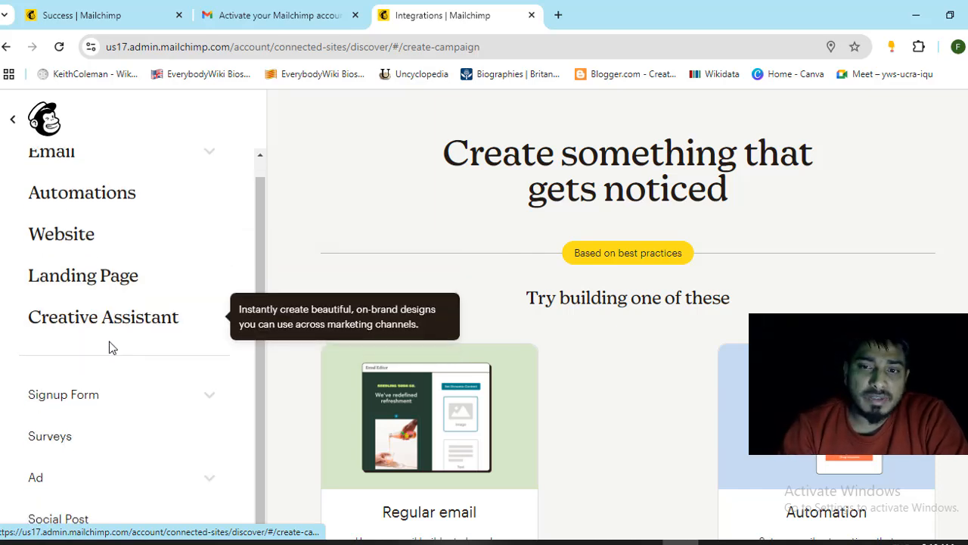
scroll(53, 173, "up", 1)
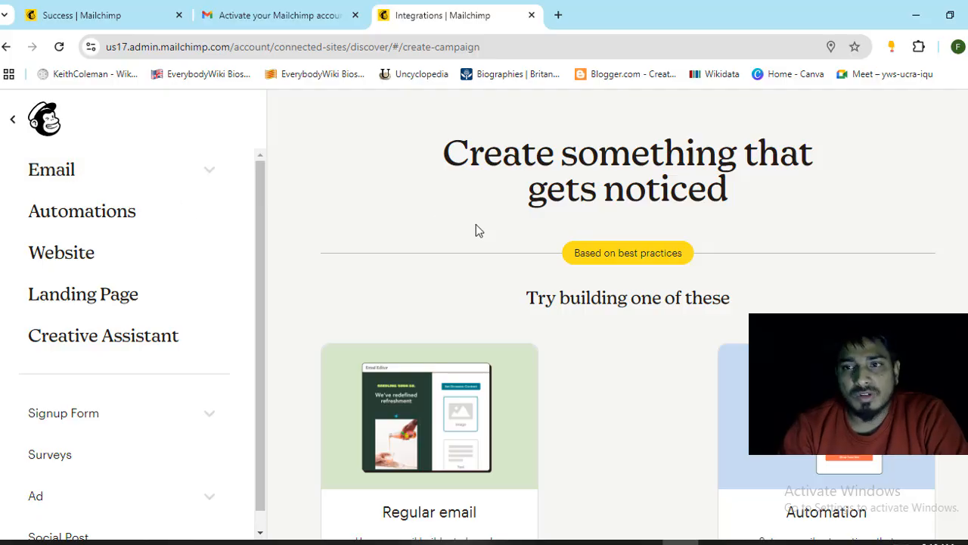
scroll(446, 274, "down", 2)
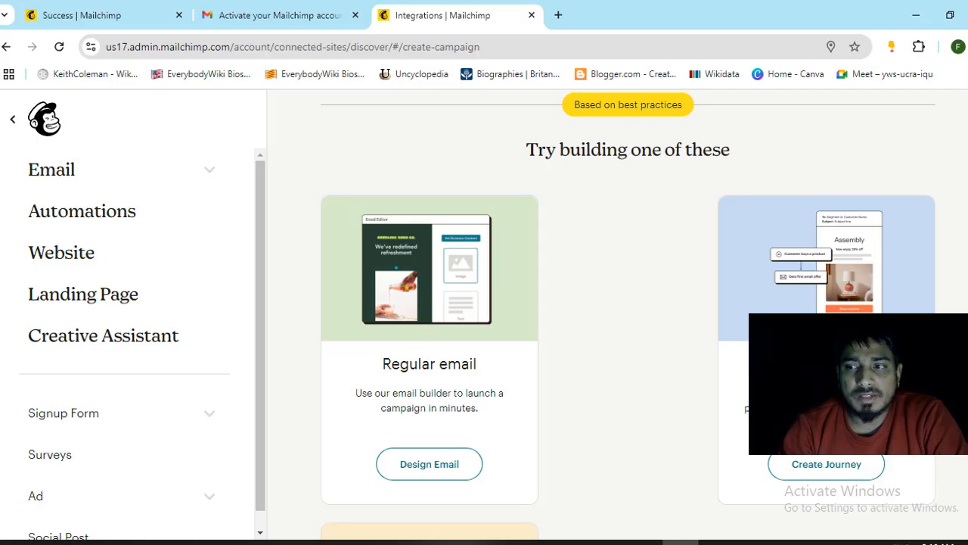
- Start a new Regular email campaign from the Email options and choose Design Email
left_click(88, 179)
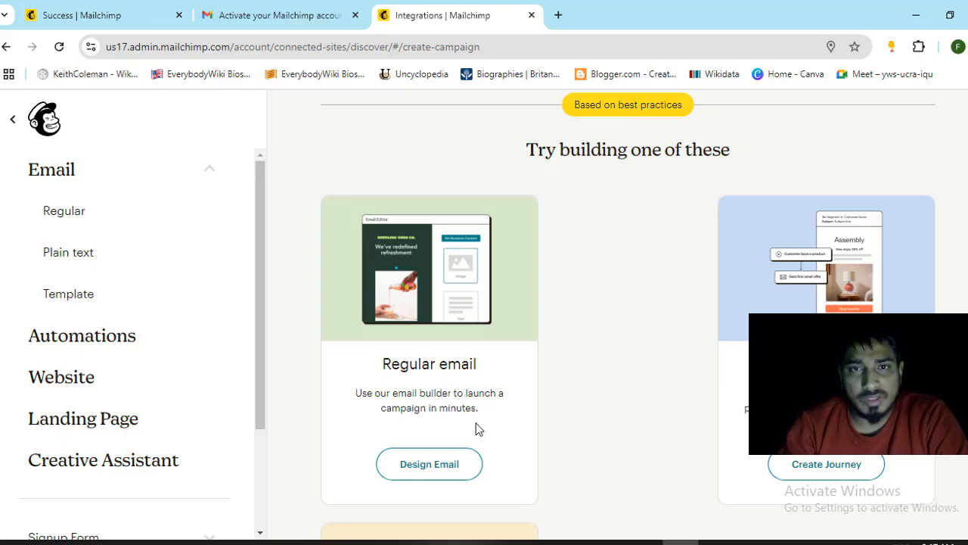
left_click(429, 468)
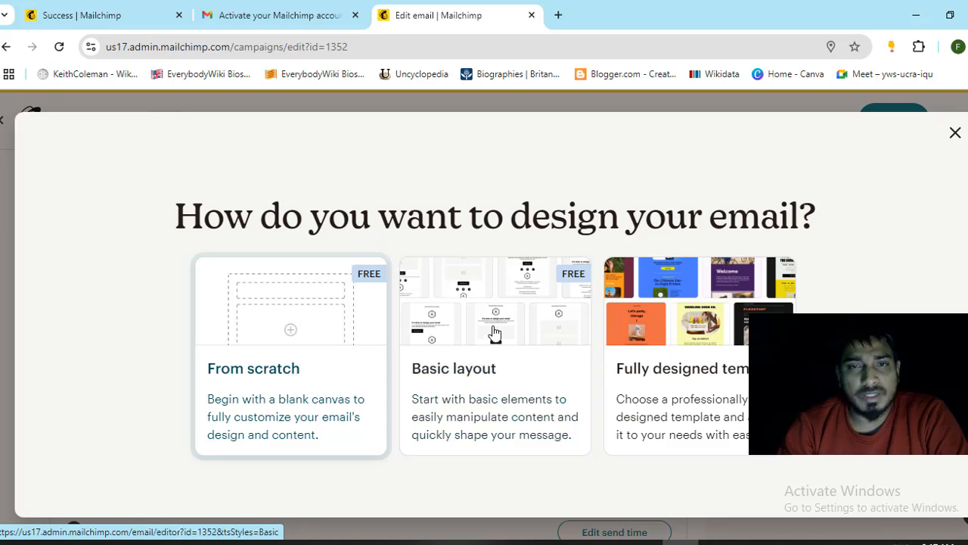
- Dismiss the design prompt and review the Untitled draft's To, From, Subject and Send time sections
left_click(954, 136)
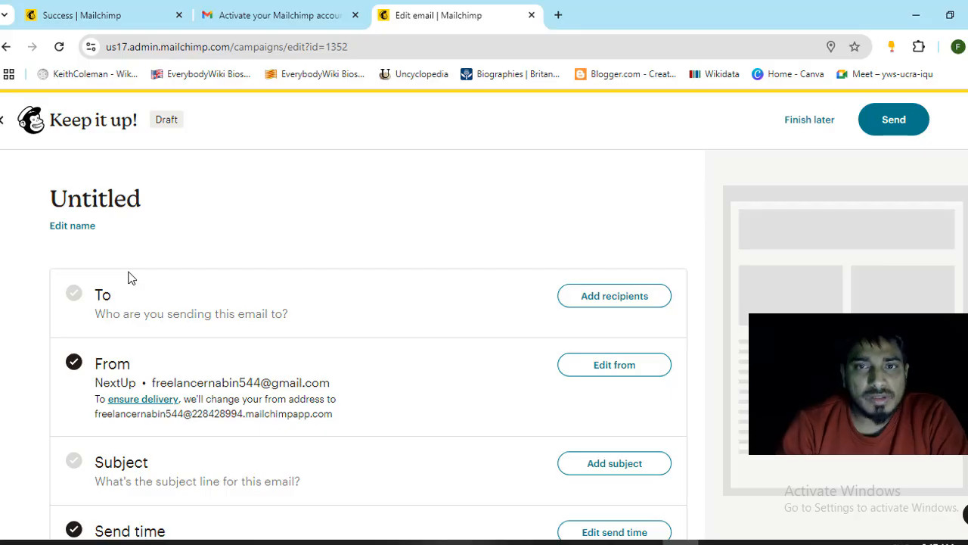
scroll(249, 283, "down", 10)
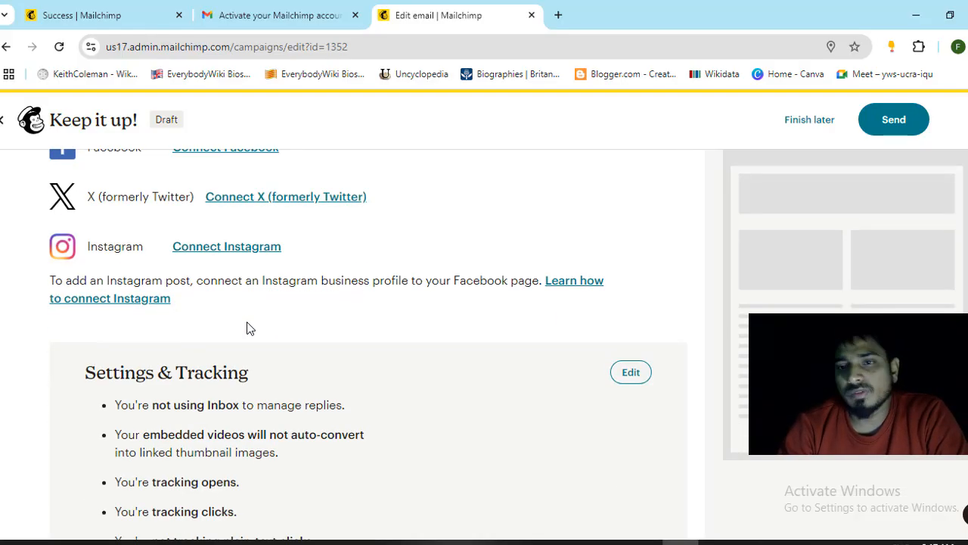
scroll(249, 329, "up", 10)
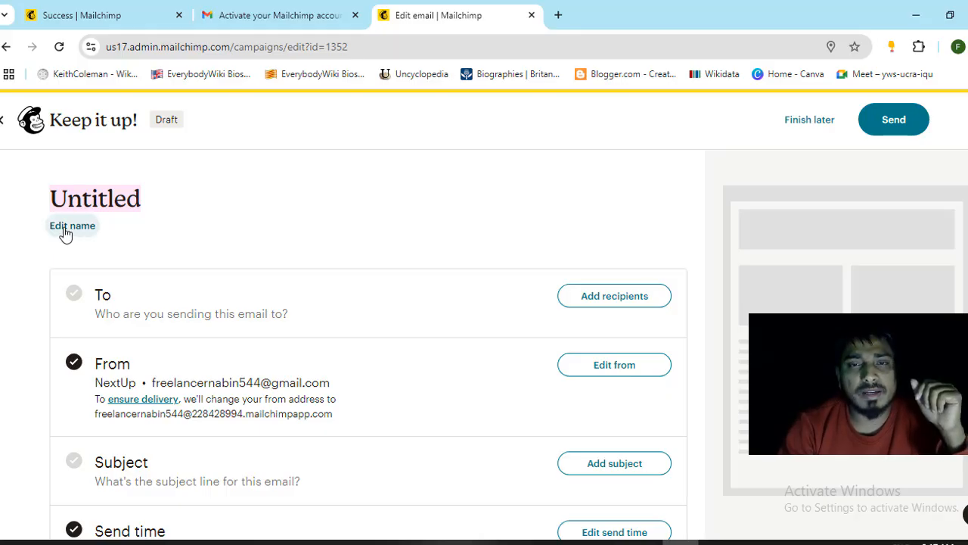
- Rename the untitled campaign to 'Text Mail' and save the name
left_click(72, 227)
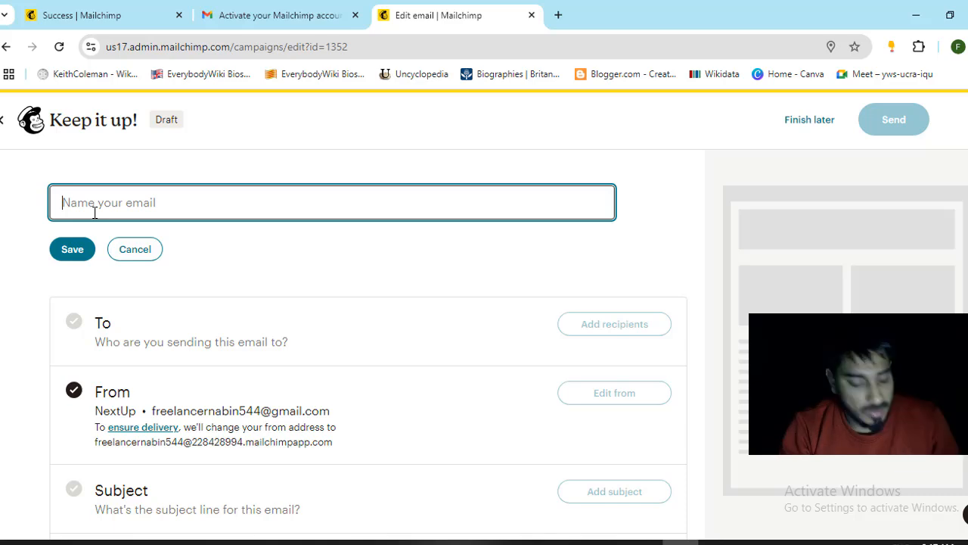
type("Text")
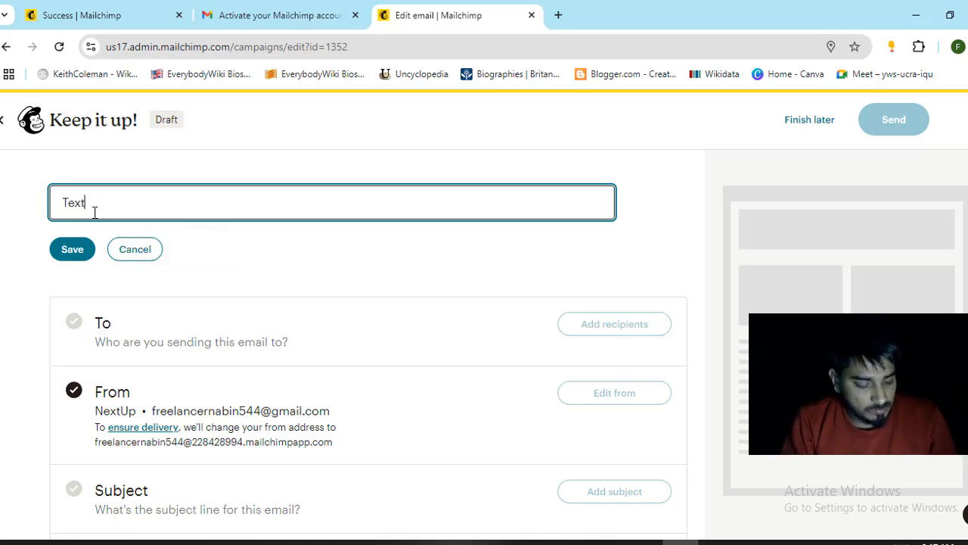
type(" Mail")
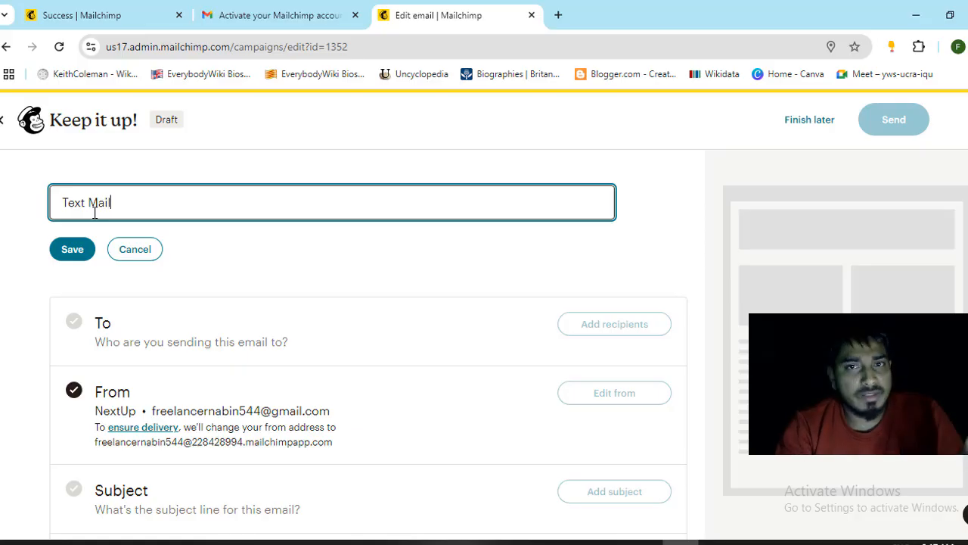
left_click(73, 249)
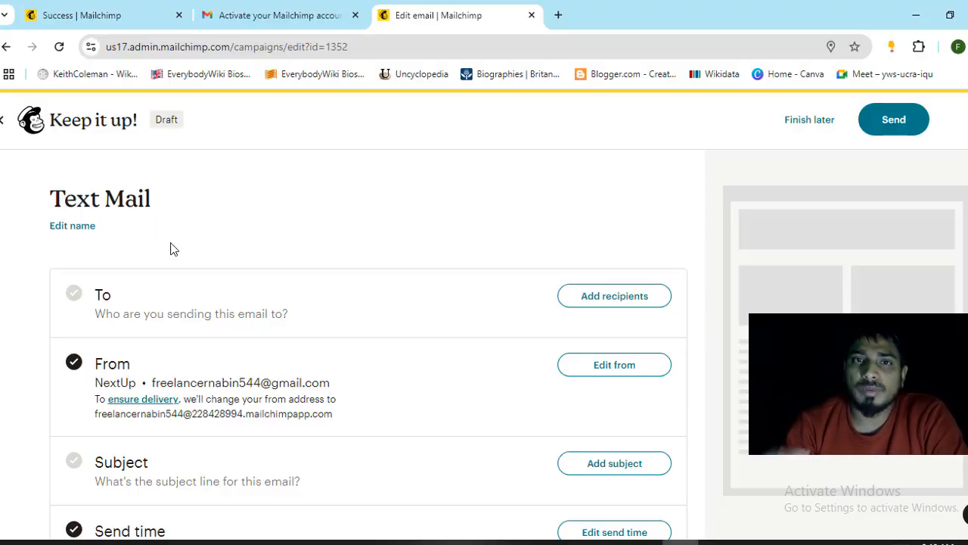
scroll(171, 249, "down", 1)
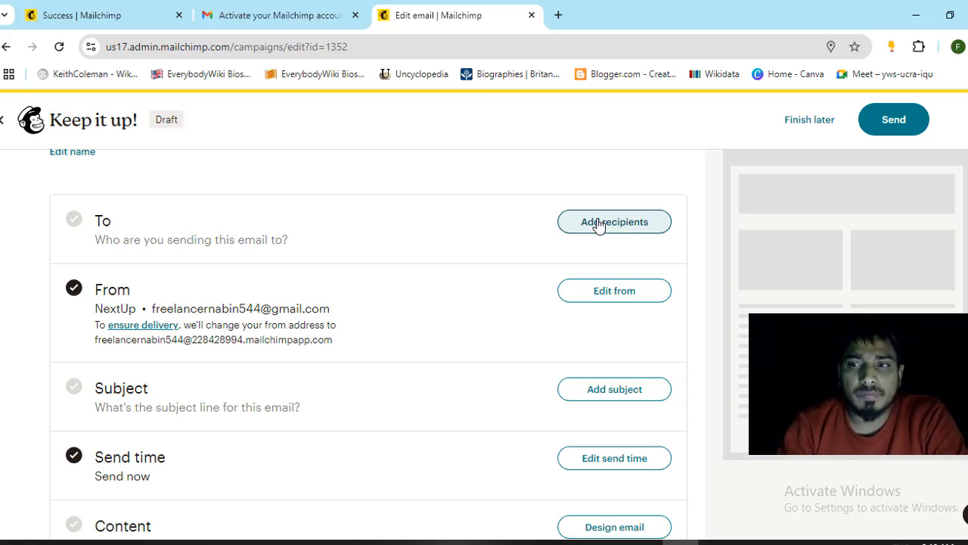
- Add recipients by going from the No contacts yet? panel to Import contacts
left_click(597, 224)
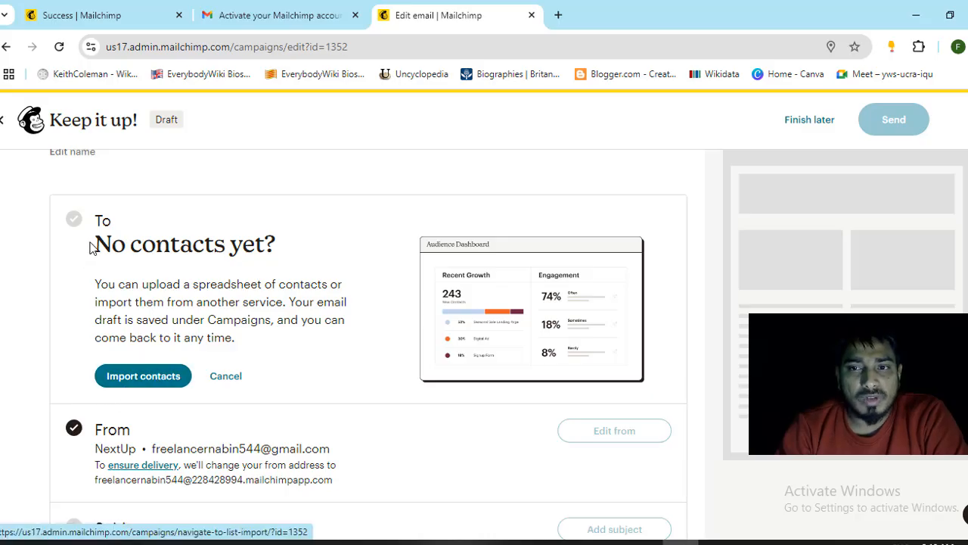
left_click_drag(92, 247, 249, 248)
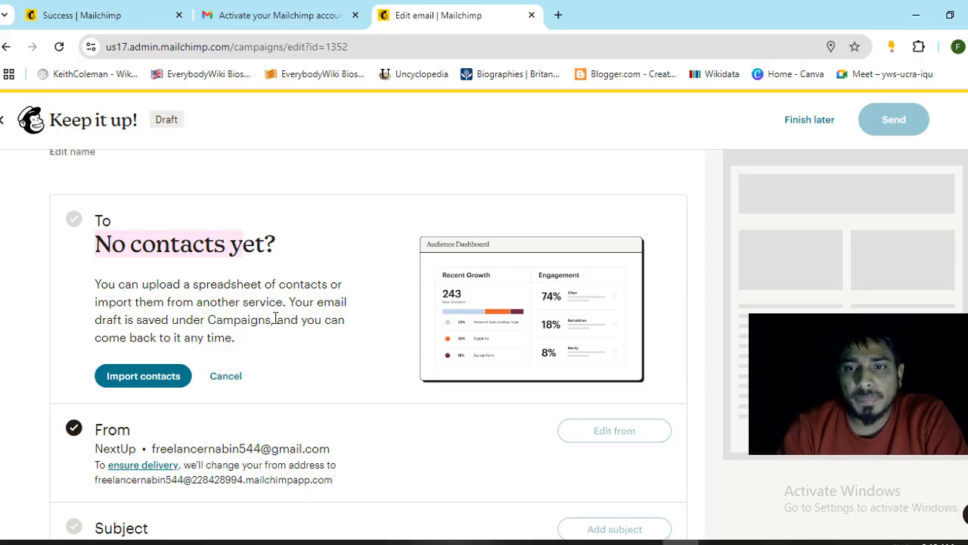
left_click(135, 386)
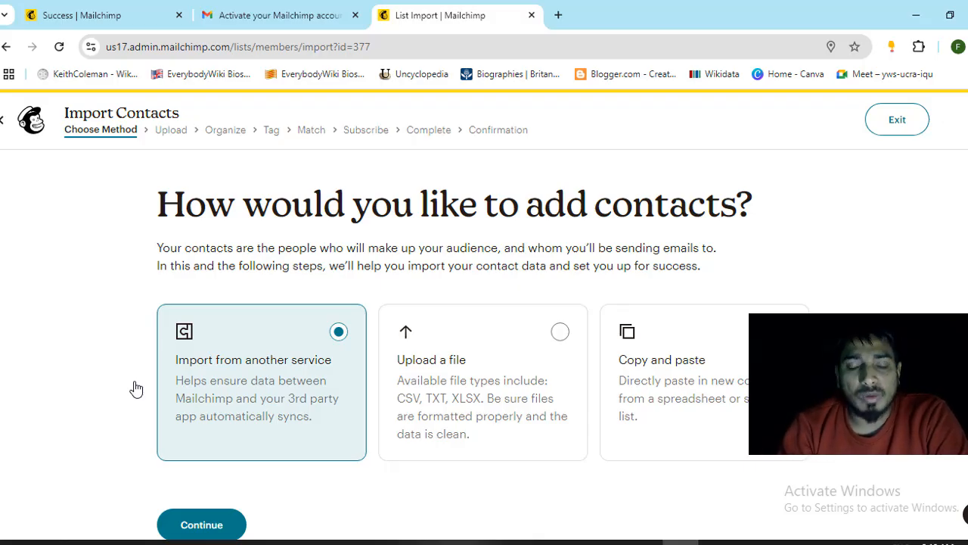
- Pick Upload a file as the import method, then exit back to the Text Mail campaign
scroll(258, 352, "down", 1)
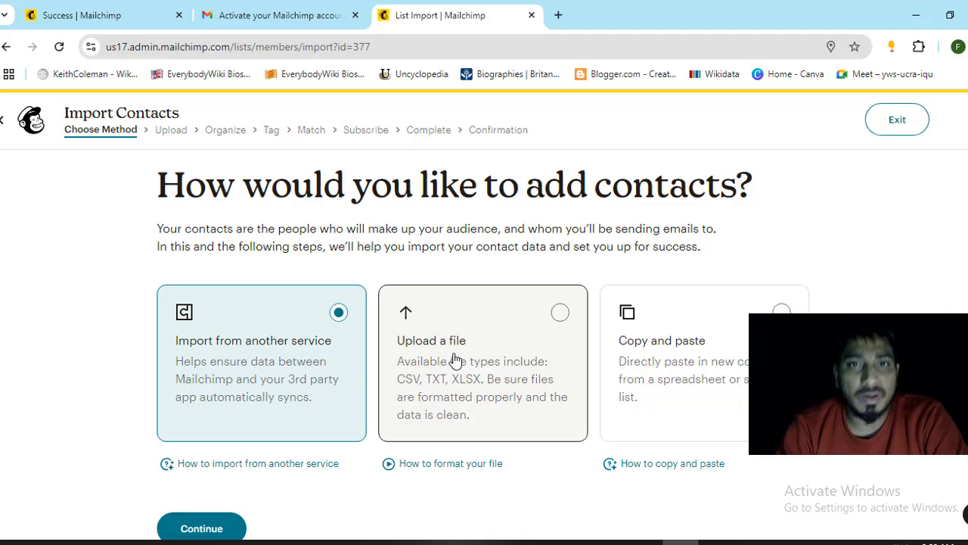
left_click(456, 360)
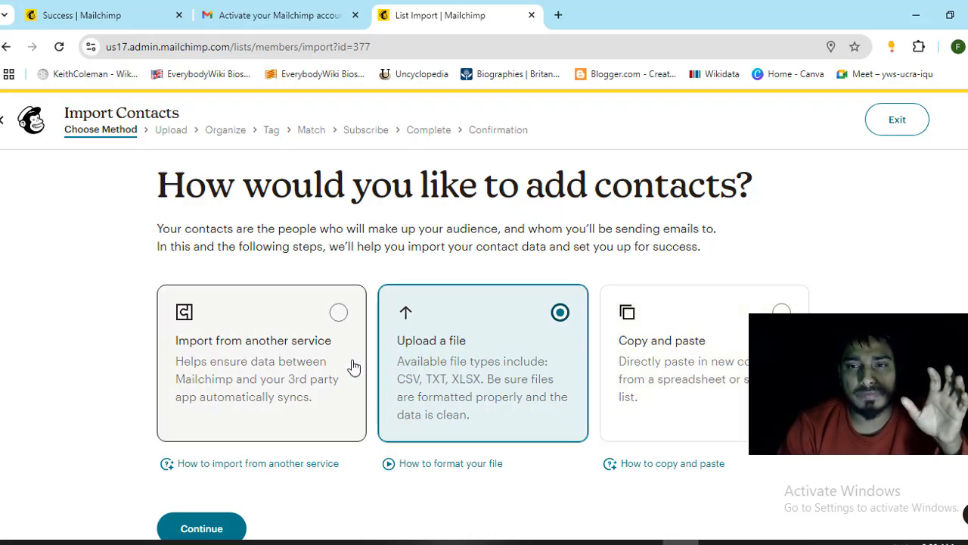
scroll(540, 368, "down", 1)
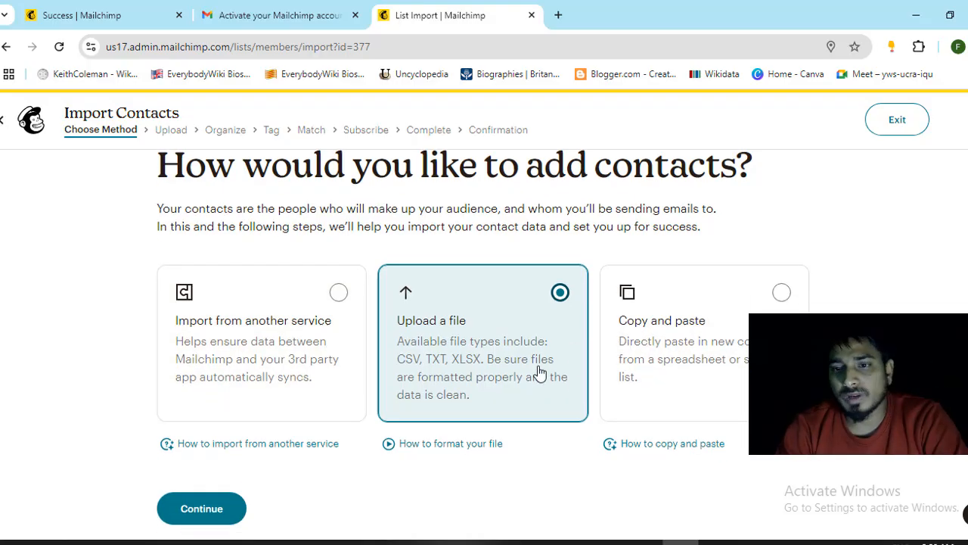
left_click(896, 123)
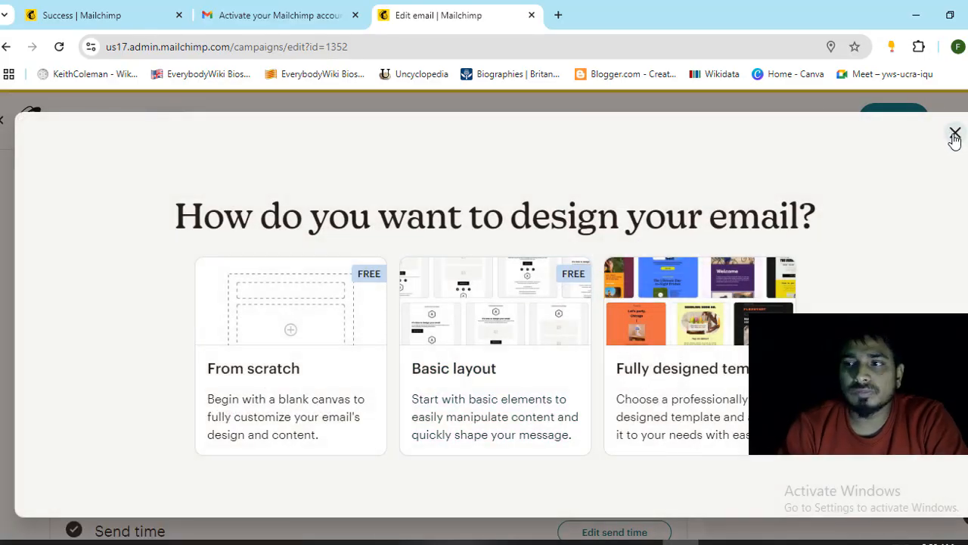
- Dismiss the design choices and scroll down the Text Mail setup checklist
left_click(955, 133)
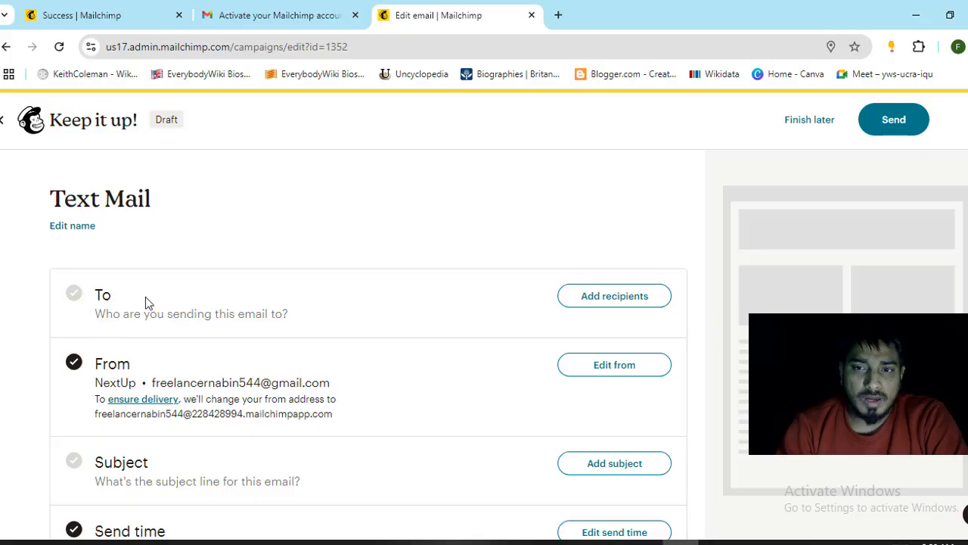
scroll(148, 302, "down", 1)
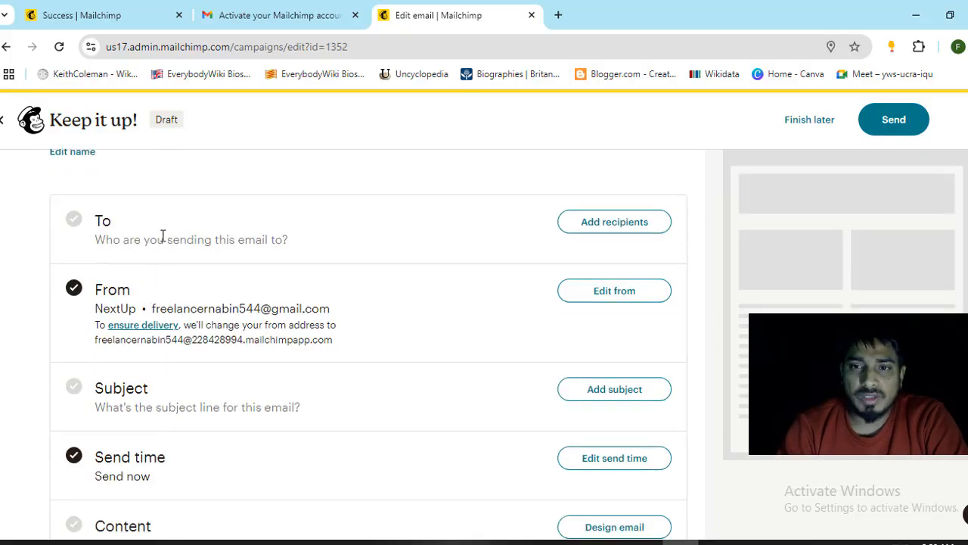
scroll(163, 236, "down", 1)
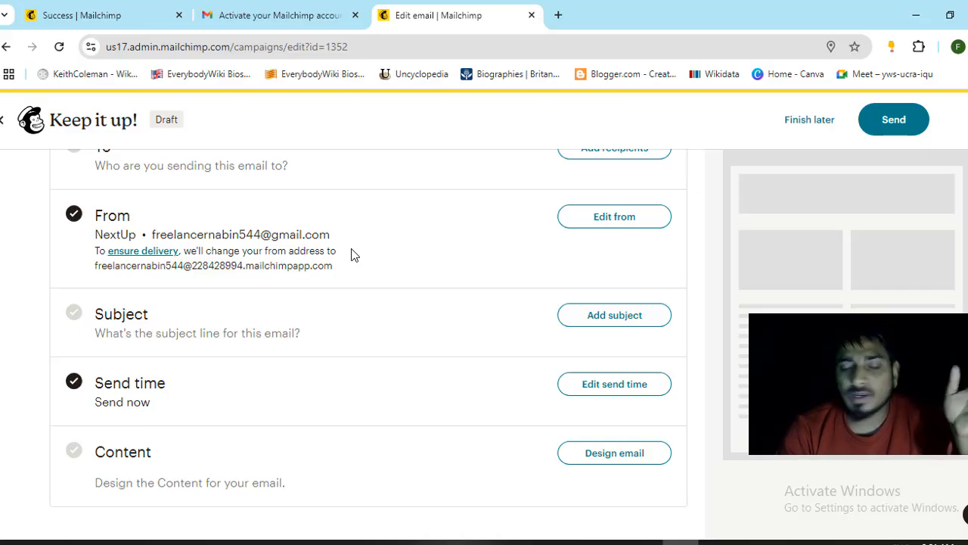
- Change the campaign's sender name from NextUp to ClipEd
left_click(596, 222)
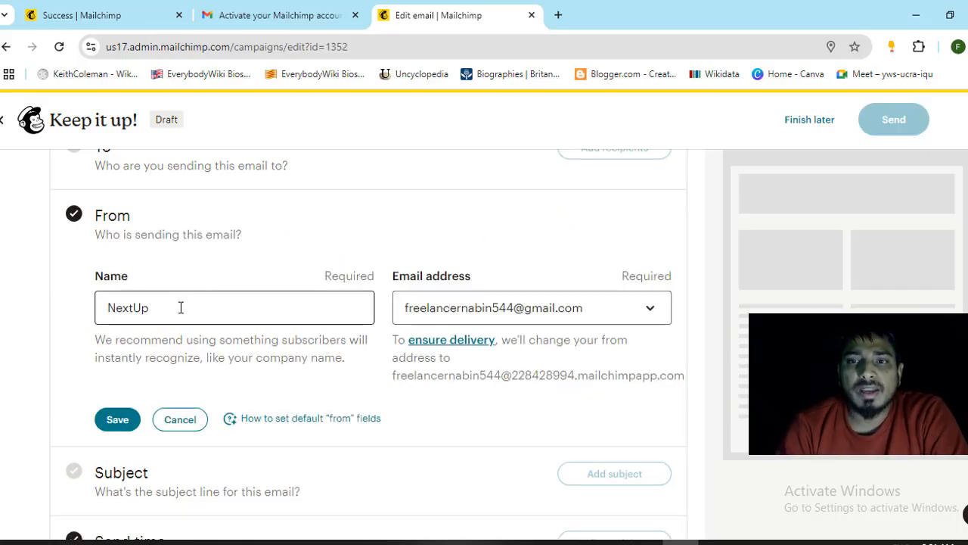
left_click(177, 307)
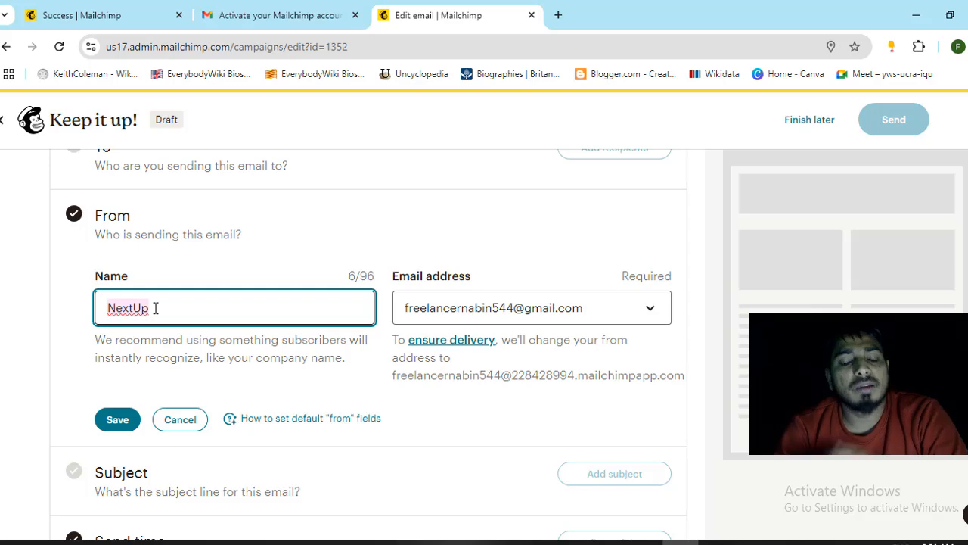
double_click(155, 308)
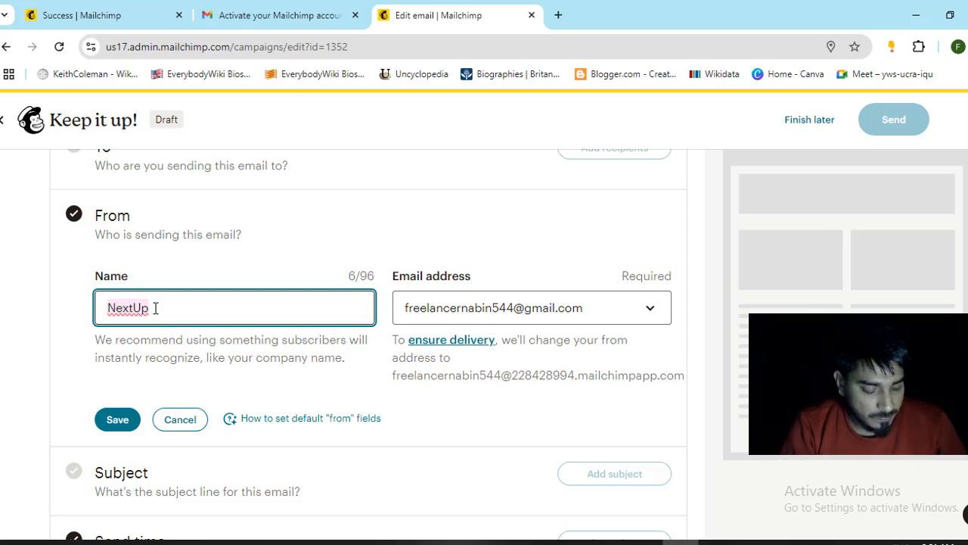
type("Clip")
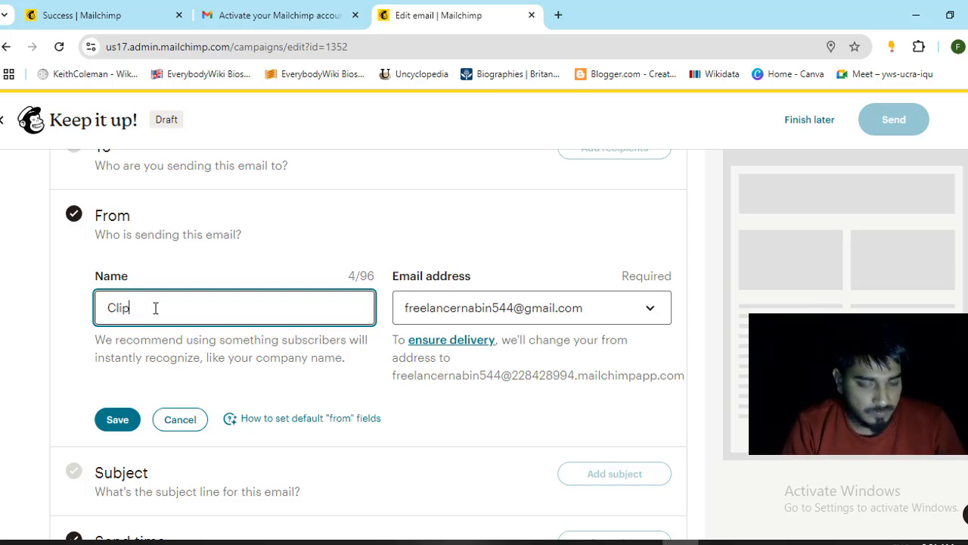
type("Ed")
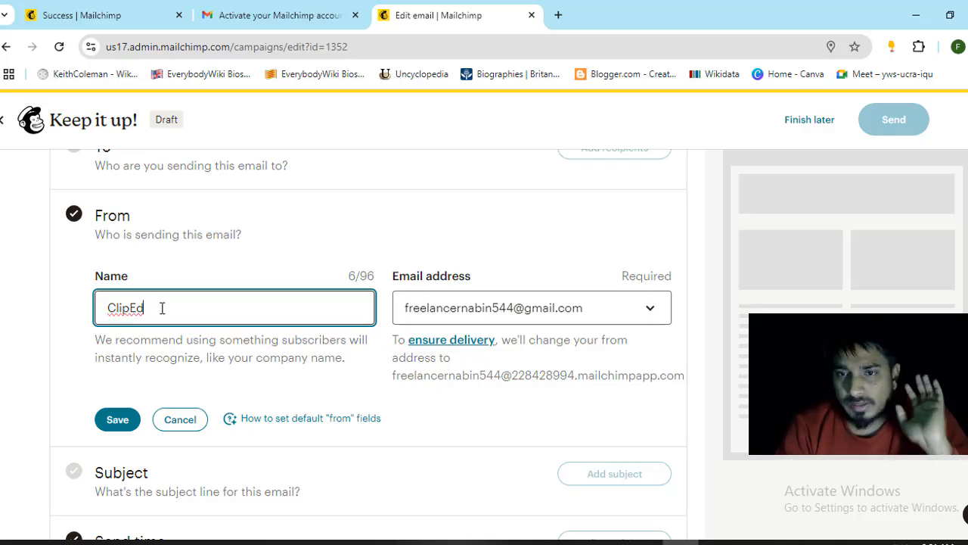
- Replace the sender email address with the new company address and leave the draft for later
left_click(435, 302)
left_click(435, 302)
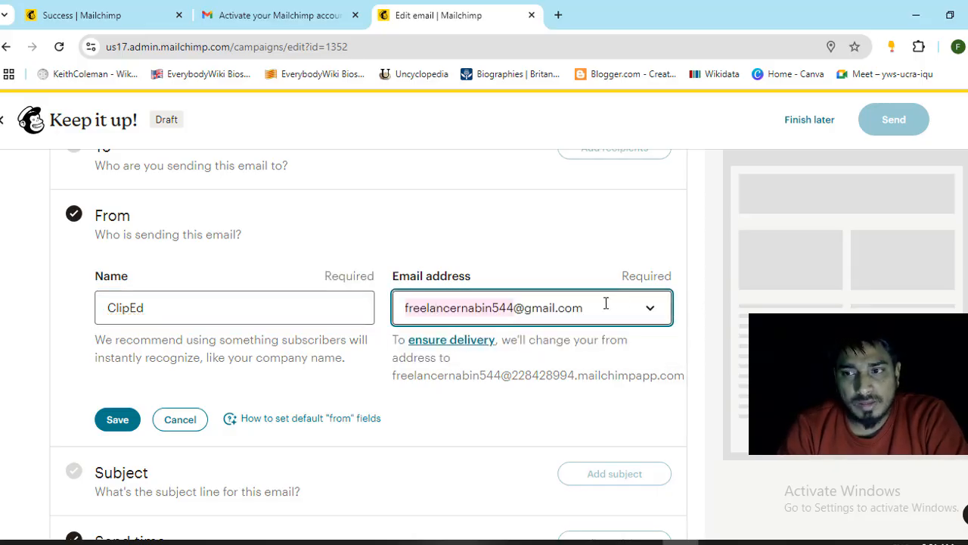
left_click_drag(605, 302, 397, 305)
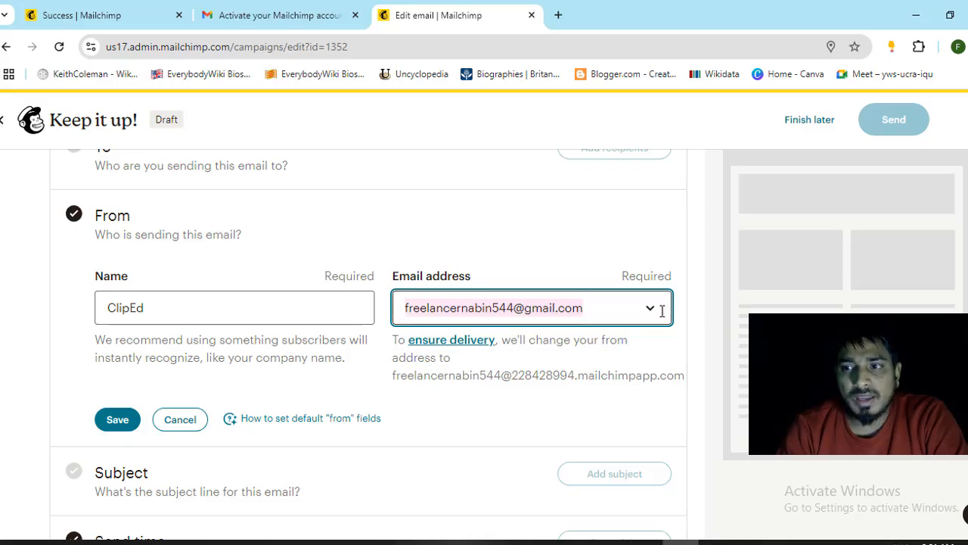
left_click(652, 310)
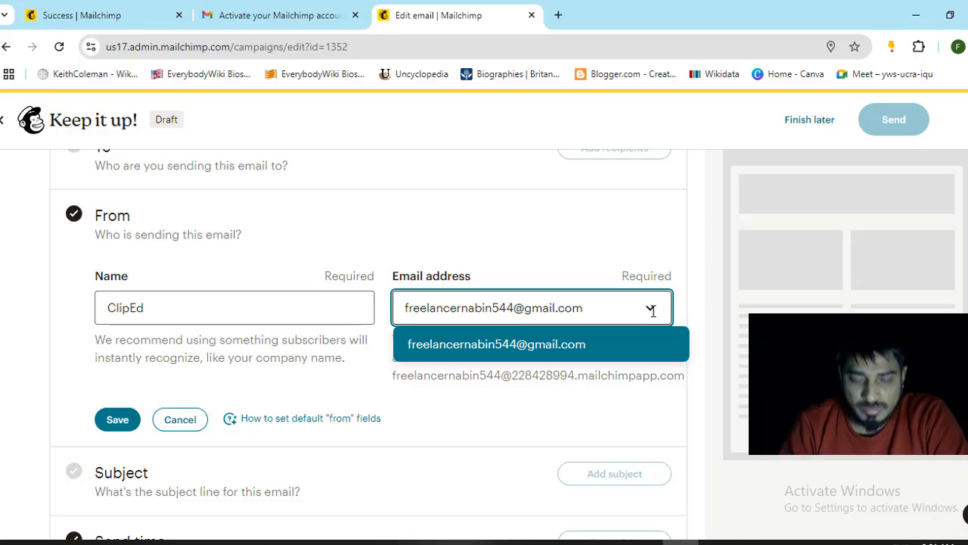
key("BackSpace")
key("BackSpace")
key("BackSpace")
key("BackSpace")
key("BackSpace")
key("BackSpace")
key("BackSpace")
key("BackSpace")
key("BackSpace")
key("BackSpace")
key("BackSpace")
key("BackSpace")
key("BackSpace")
key("BackSpace")
key("BackSpace")
key("BackSpace")
key("BackSpace")
key("BackSpace")
key("BackSpace")
key("BackSpace")
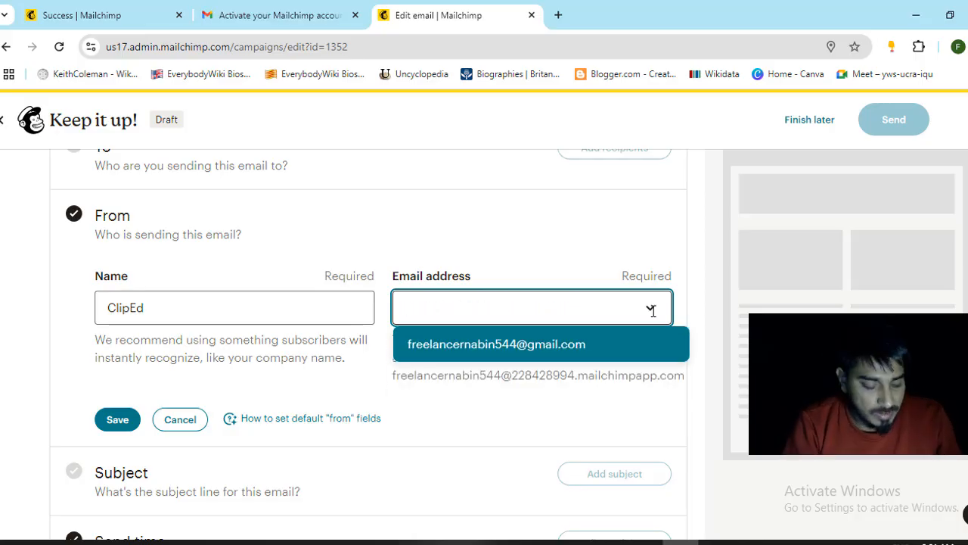
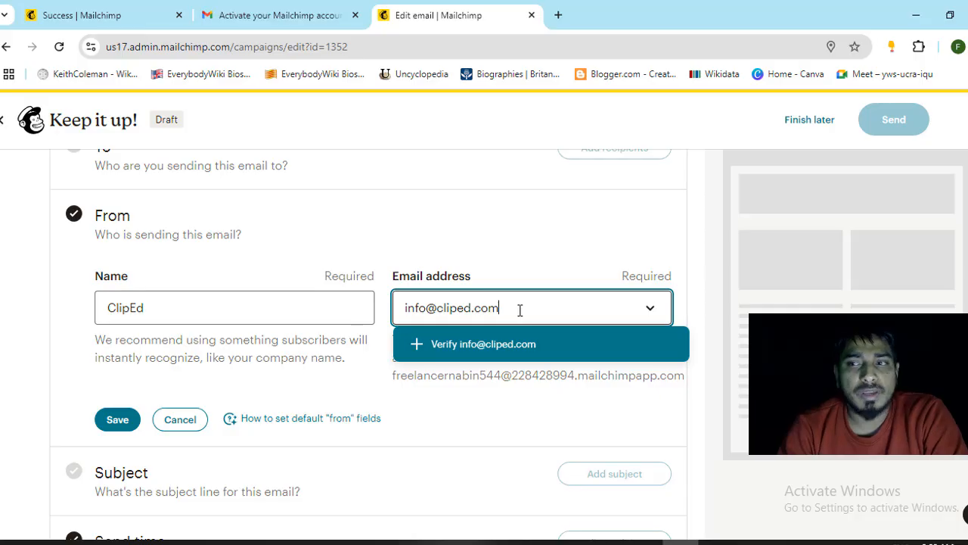
scroll(332, 319, "up", 2)
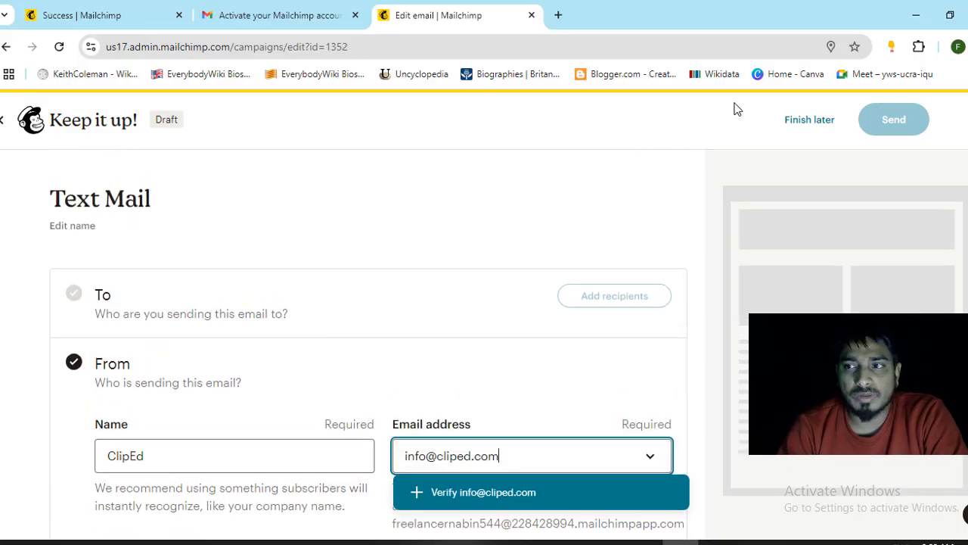
left_click(824, 125)
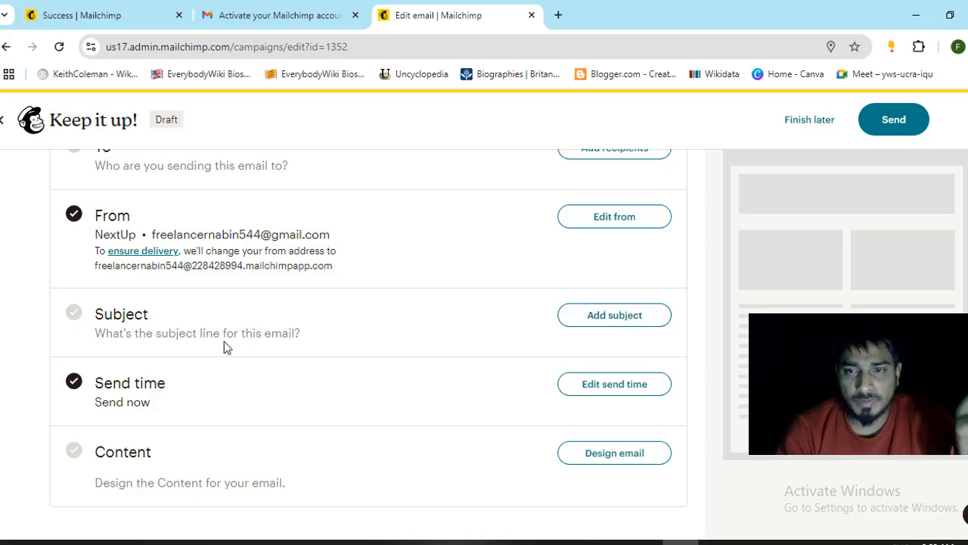
scroll(224, 341, "down", 1)
double_click(152, 312)
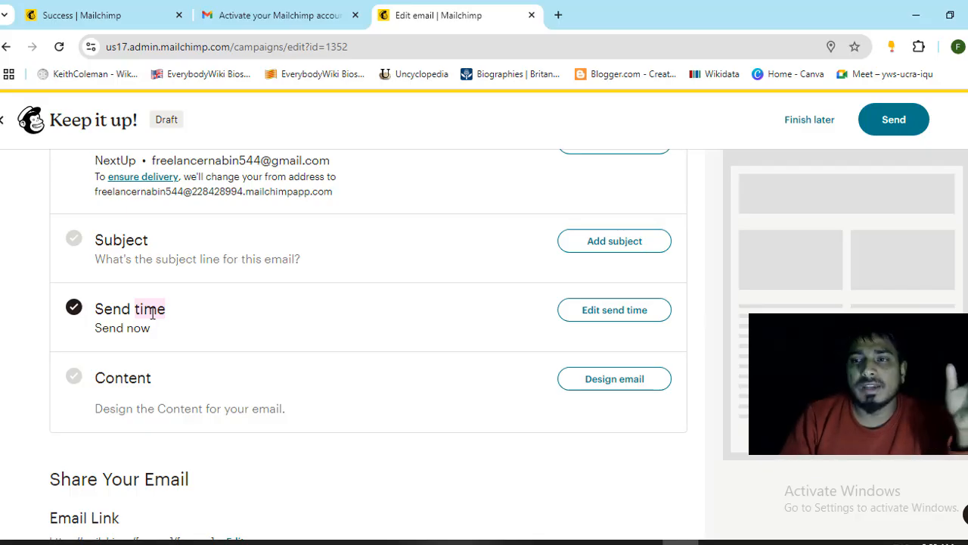
triple_click(152, 314)
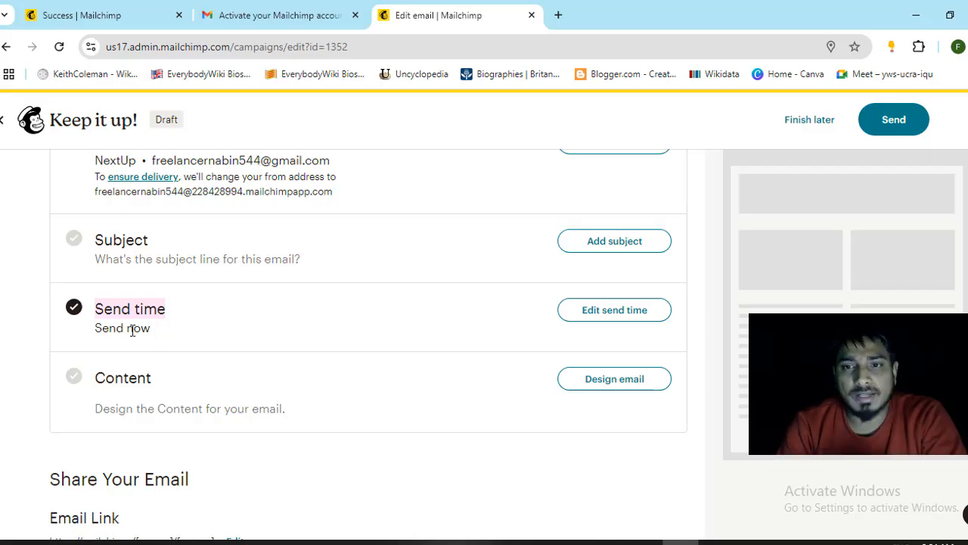
left_click_drag(95, 327, 150, 329)
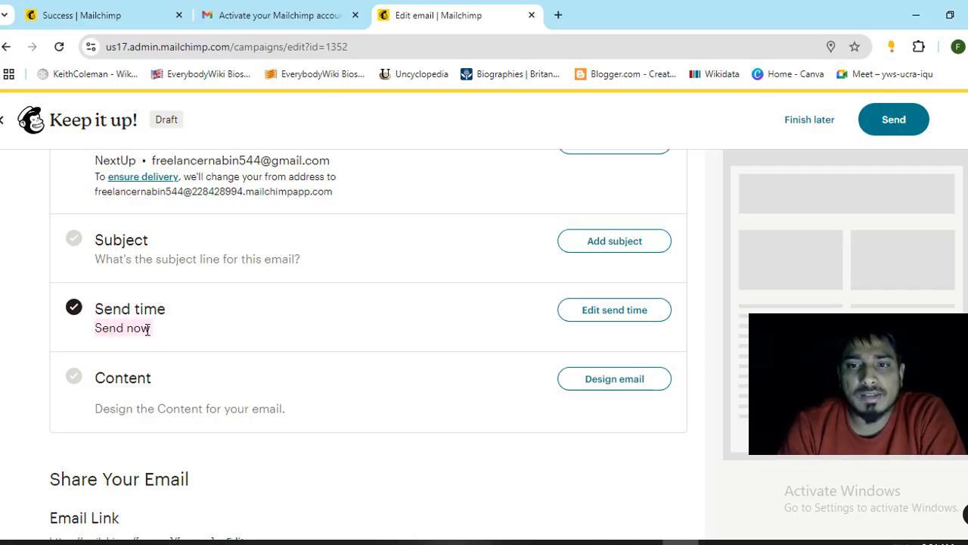
left_click(589, 316)
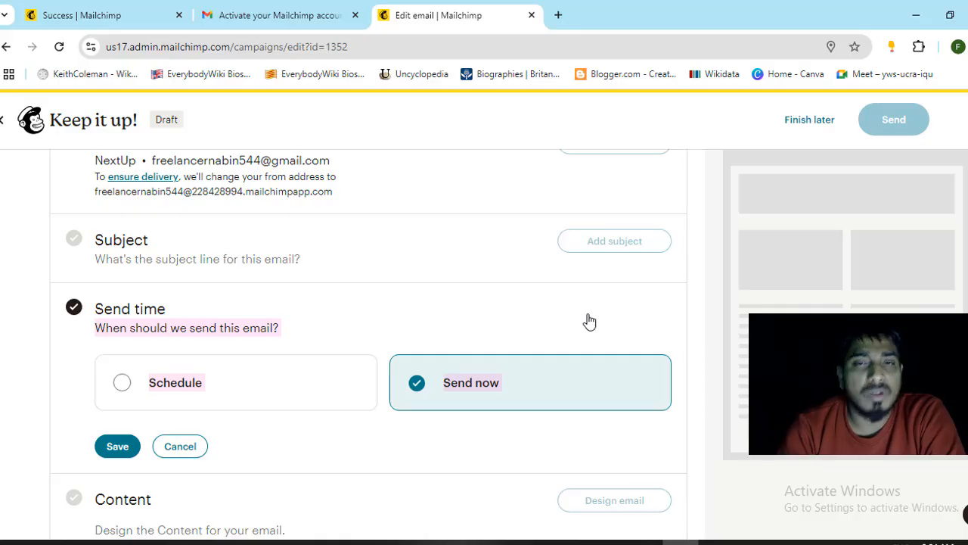
scroll(421, 280, "down", 2)
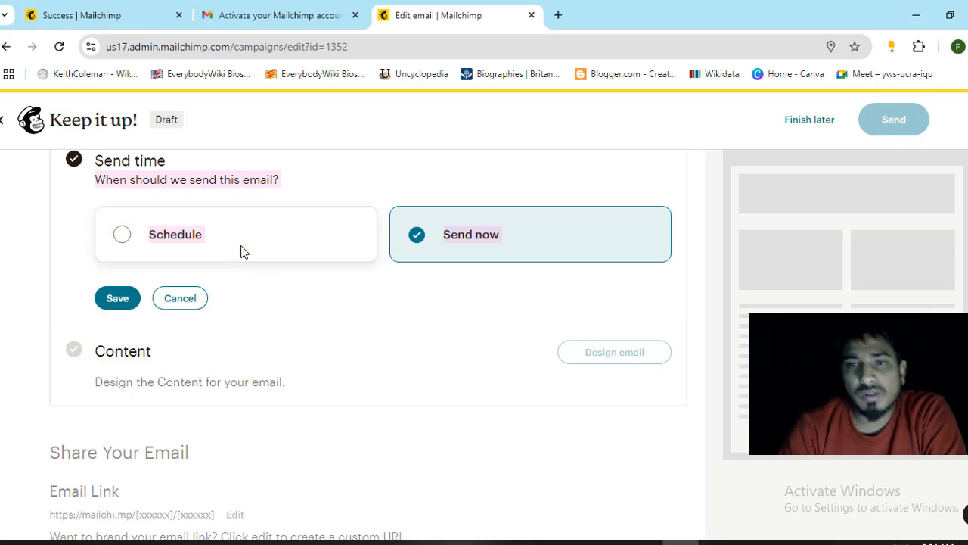
scroll(260, 262, "down", 1)
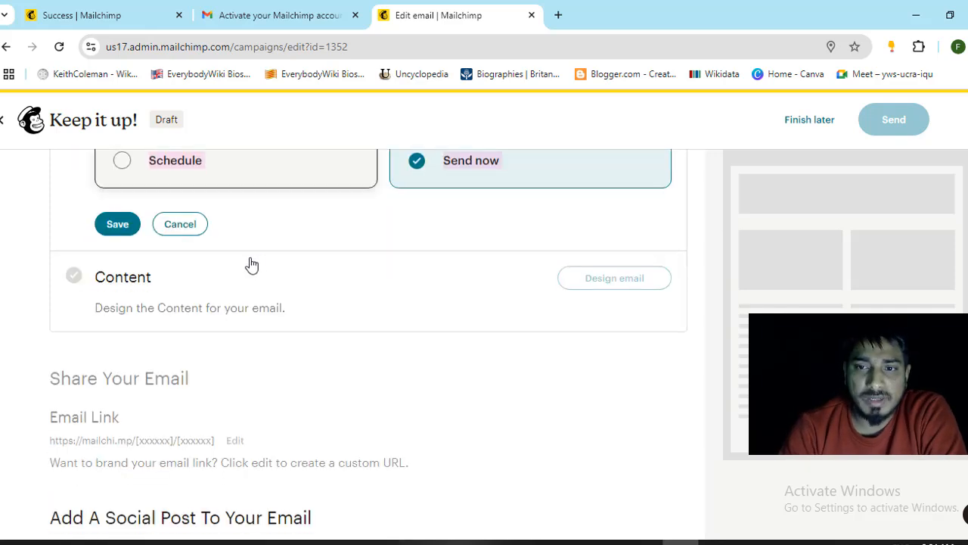
left_click(189, 225)
scroll(252, 253, "up", 1)
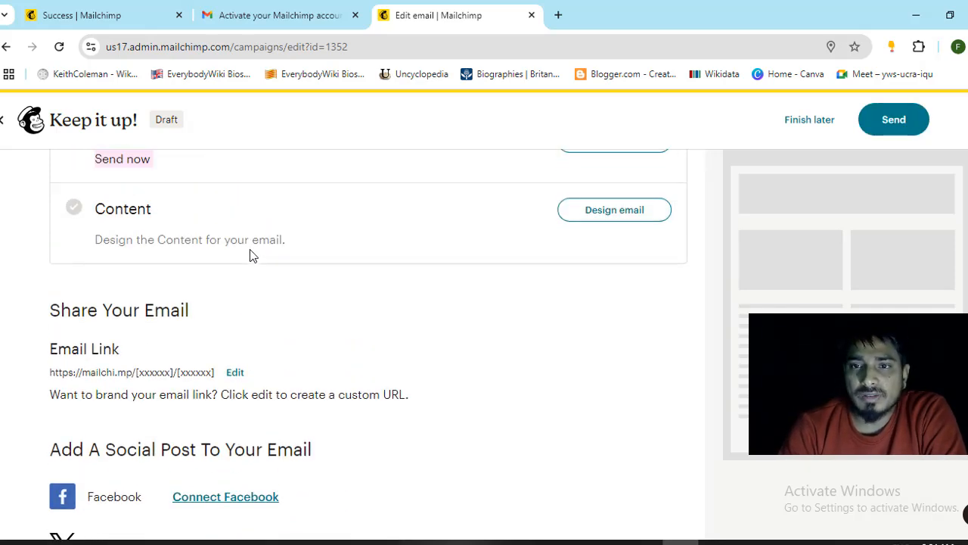
double_click(128, 231)
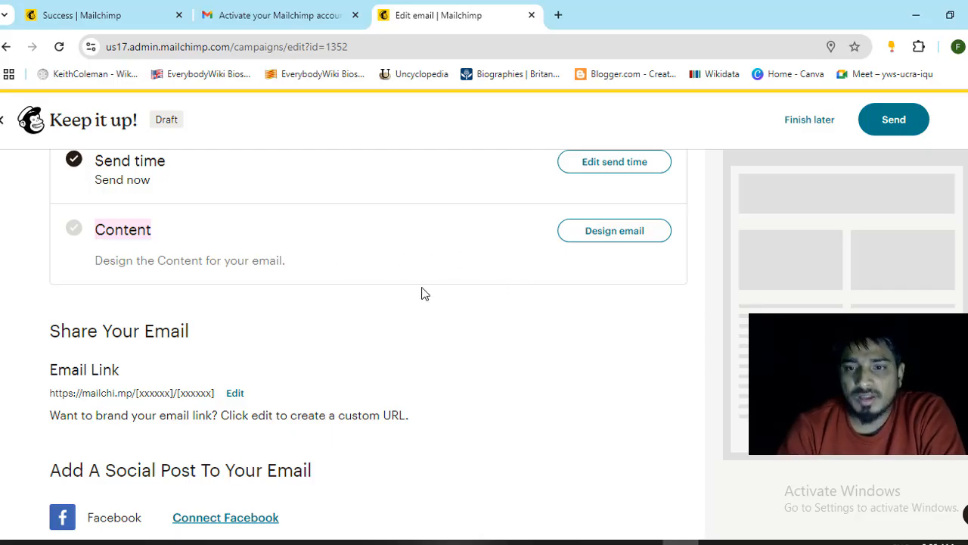
scroll(421, 293, "up", 1)
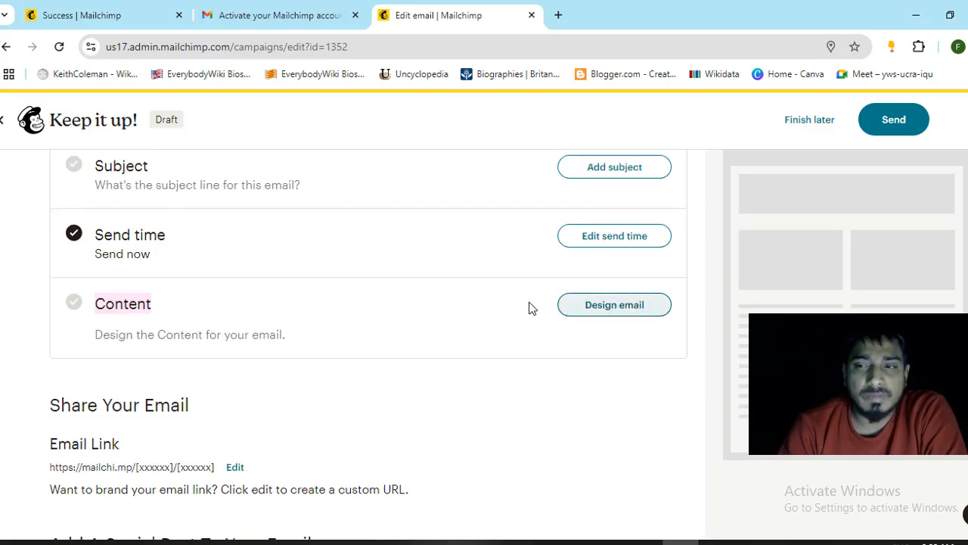
- Open Design email for Text Mail and browse the 139-template Select a template gallery
left_click(606, 306)
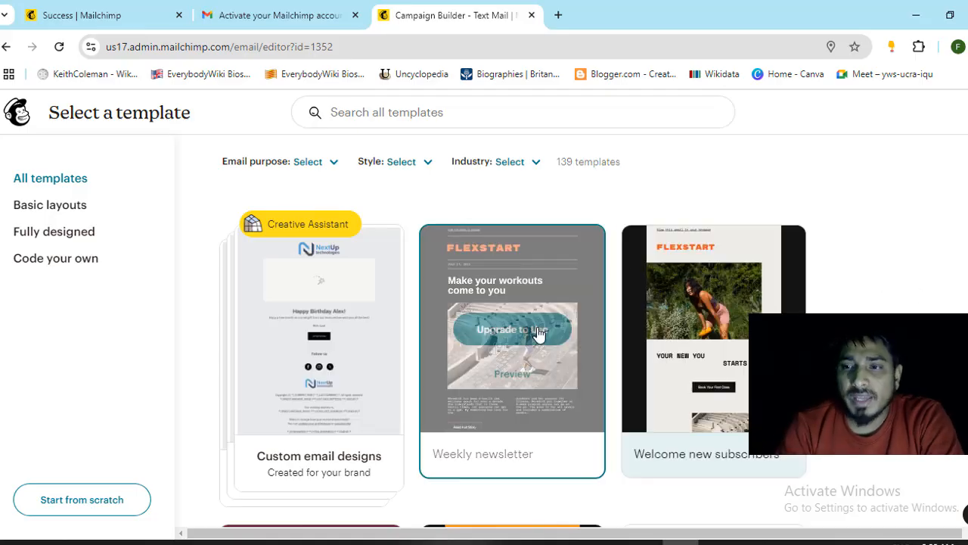
scroll(522, 355, "down", 4)
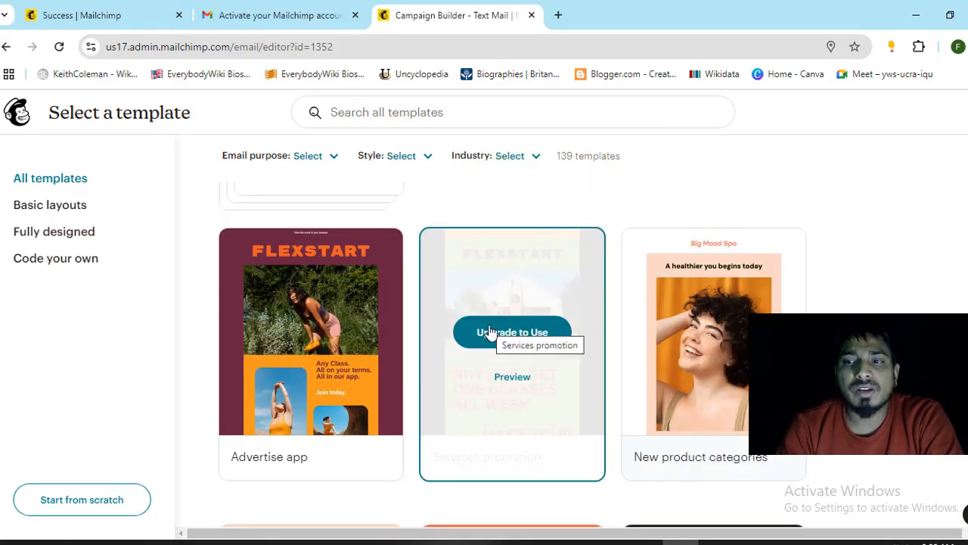
scroll(774, 286, "down", 4)
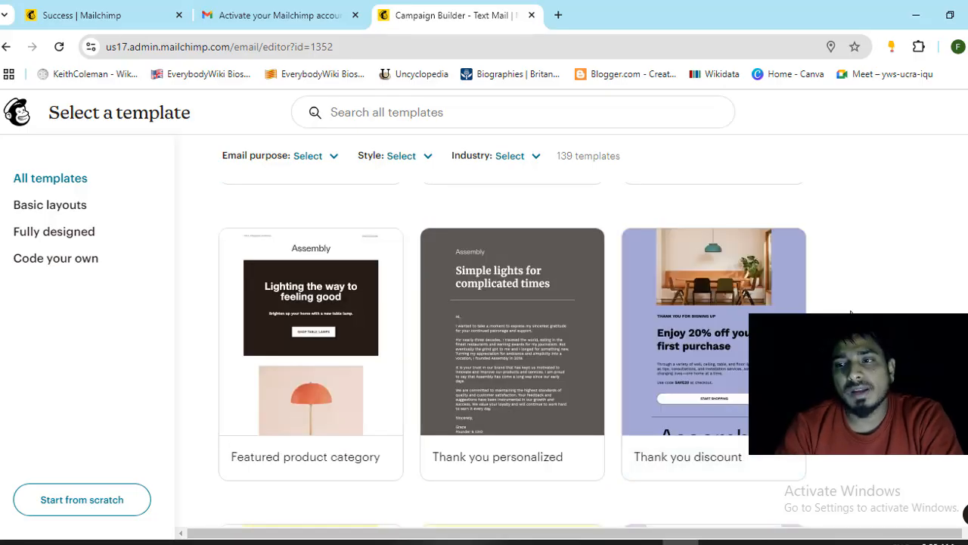
scroll(512, 354, "down", 4)
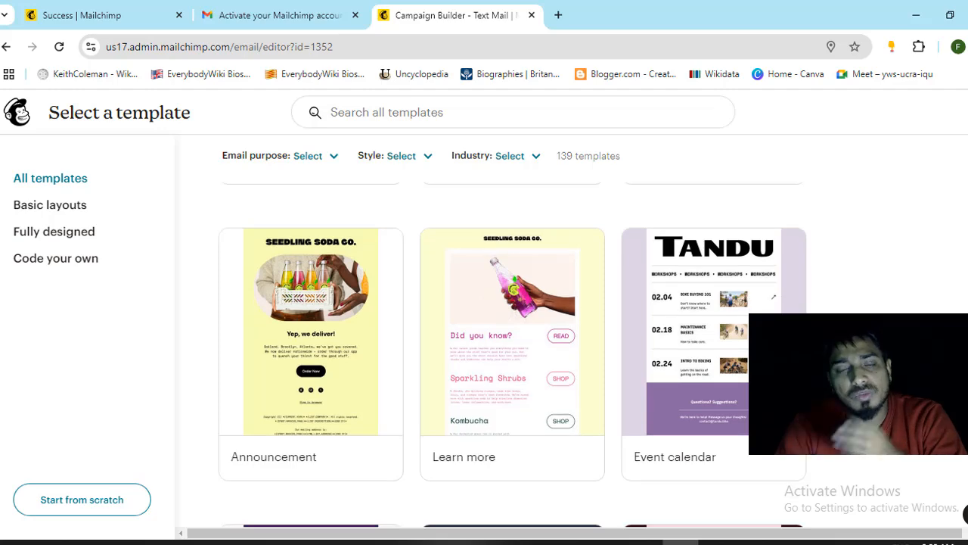
scroll(512, 354, "down", 4)
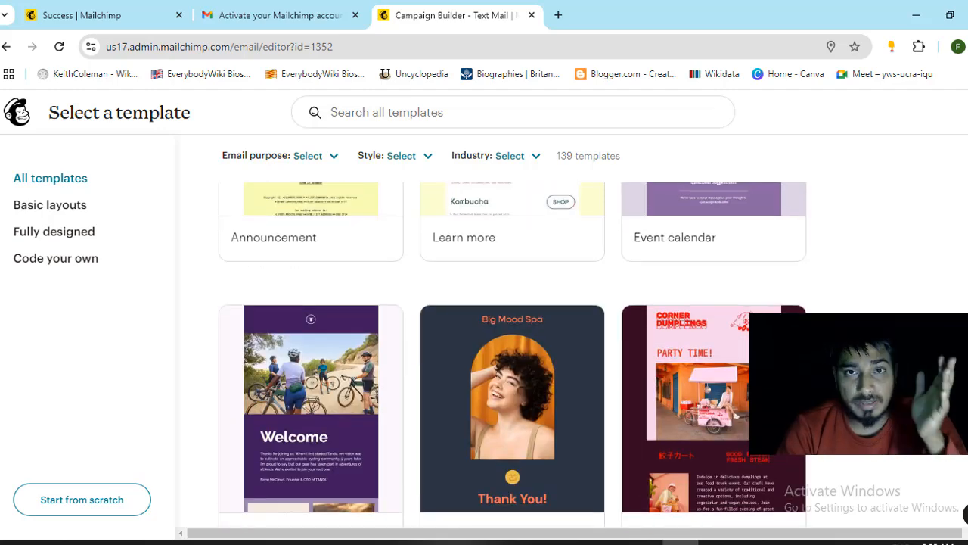
scroll(512, 354, "up", 8)
scroll(512, 354, "up", 12)
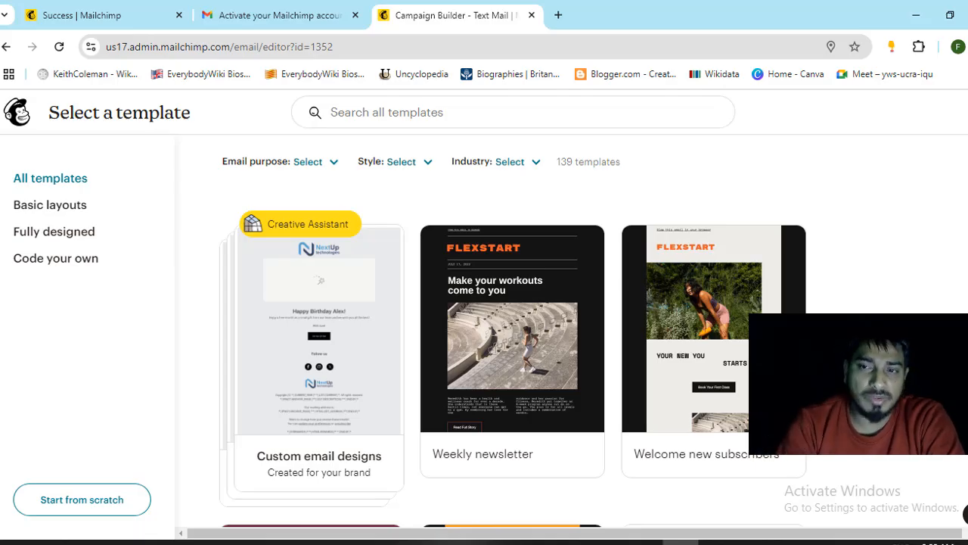
mouse_move(259, 460)
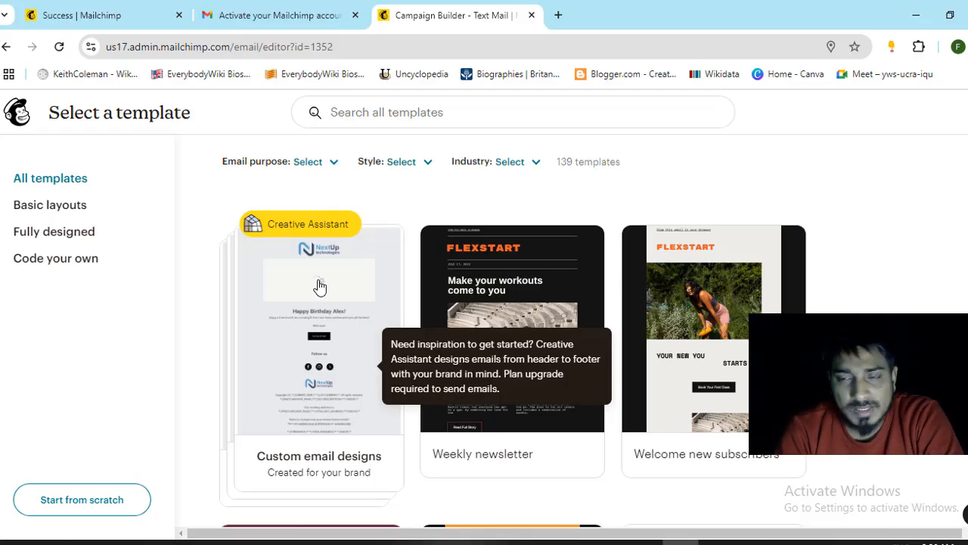
mouse_move(754, 300)
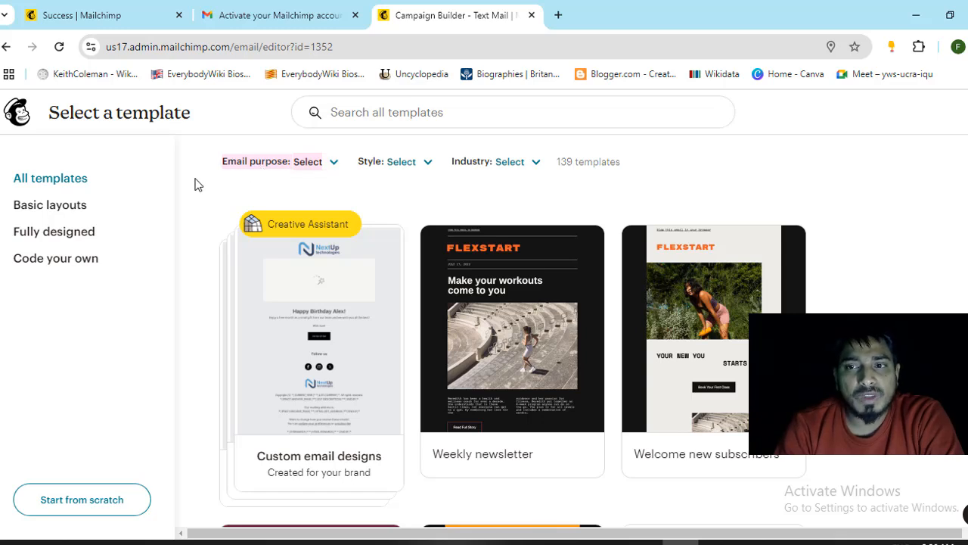
left_click(335, 168)
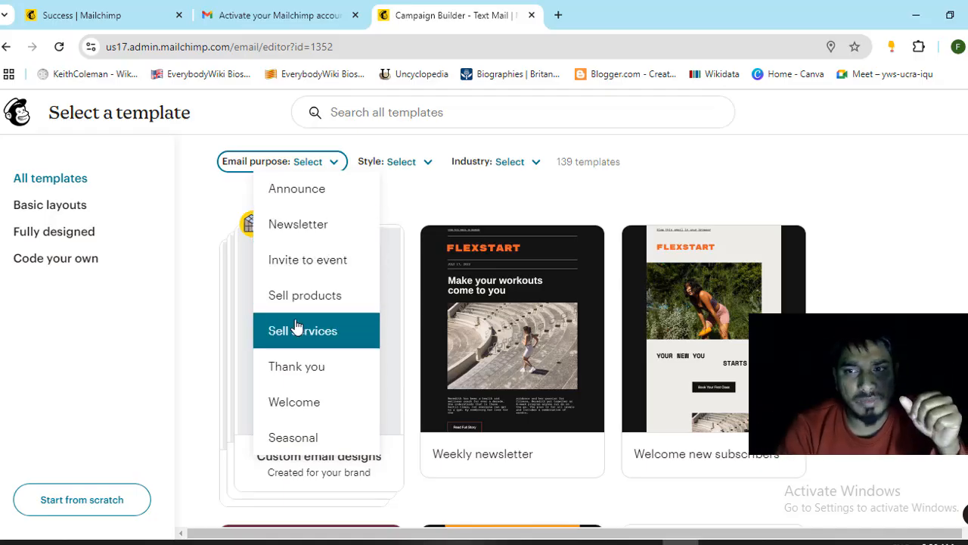
left_click(427, 162)
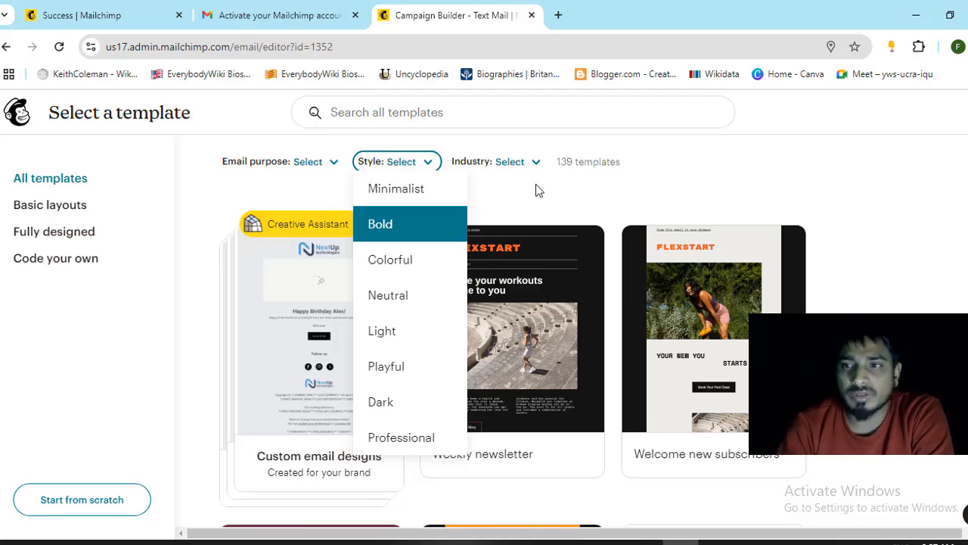
left_click(539, 164)
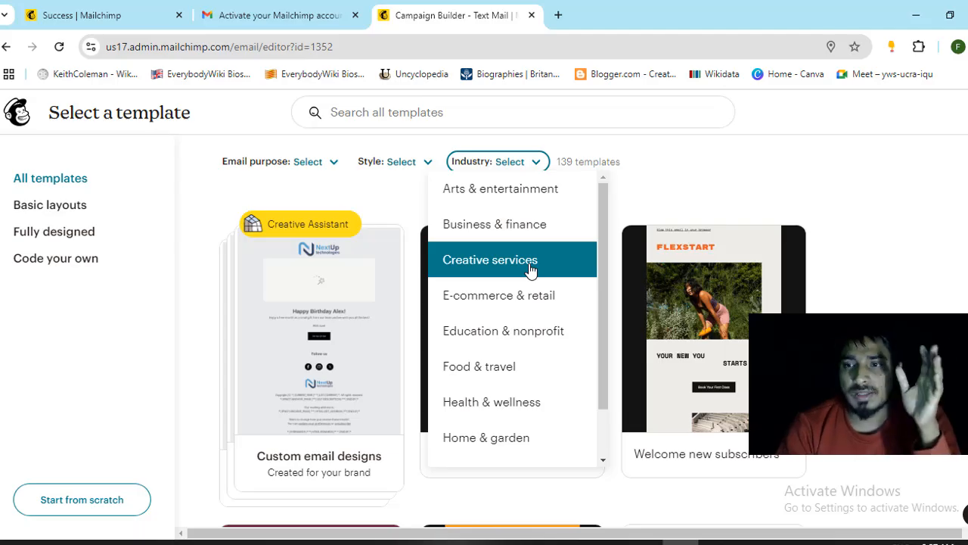
scroll(529, 270, "down", 1)
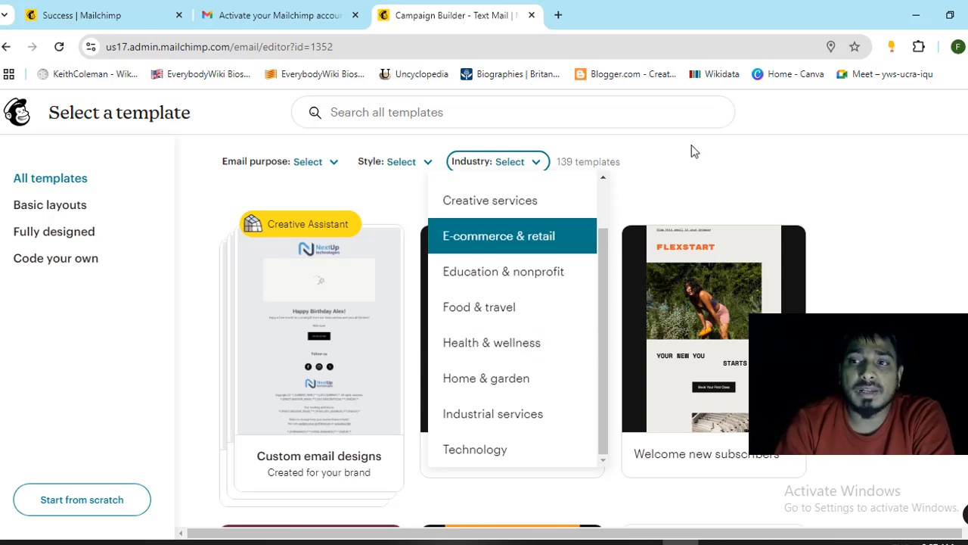
left_click(653, 160)
double_click(565, 164)
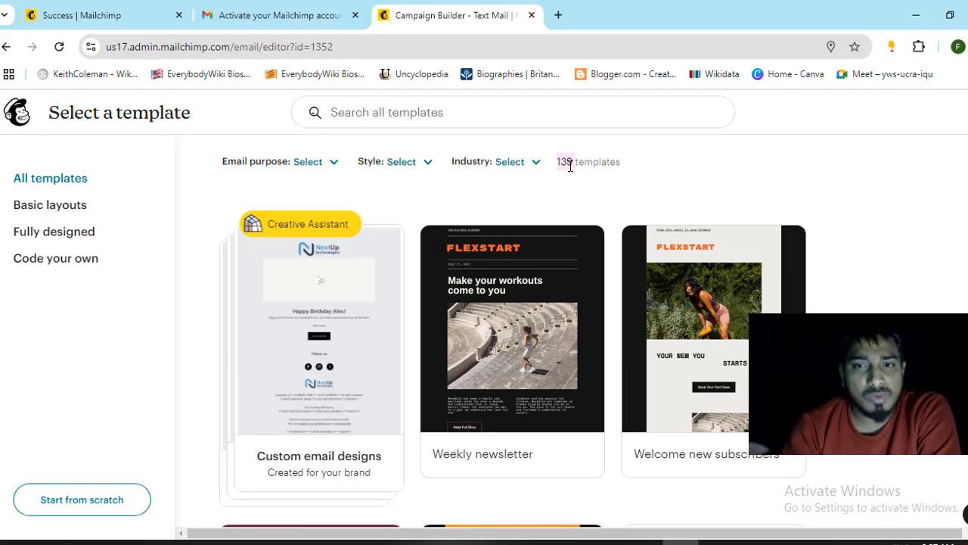
scroll(557, 281, "down", 3)
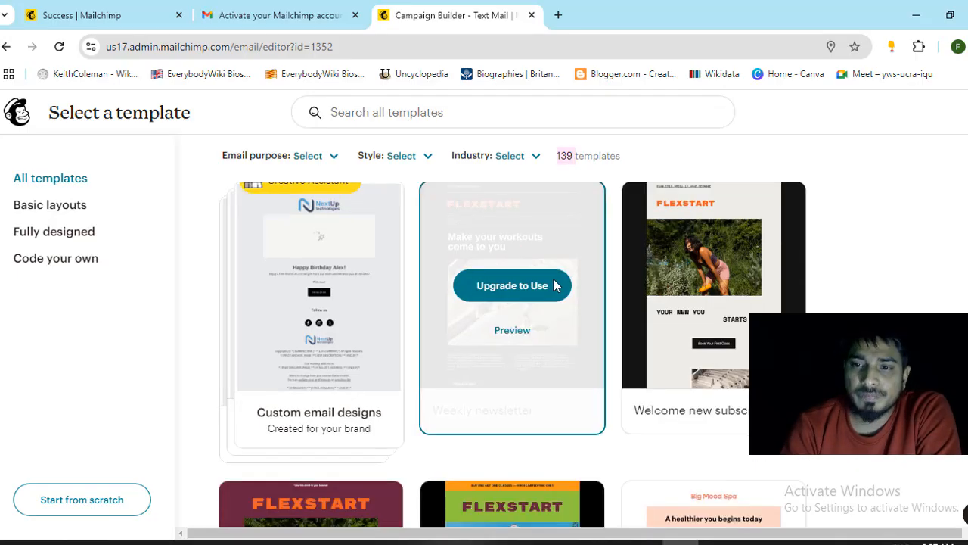
scroll(588, 293, "up", 3)
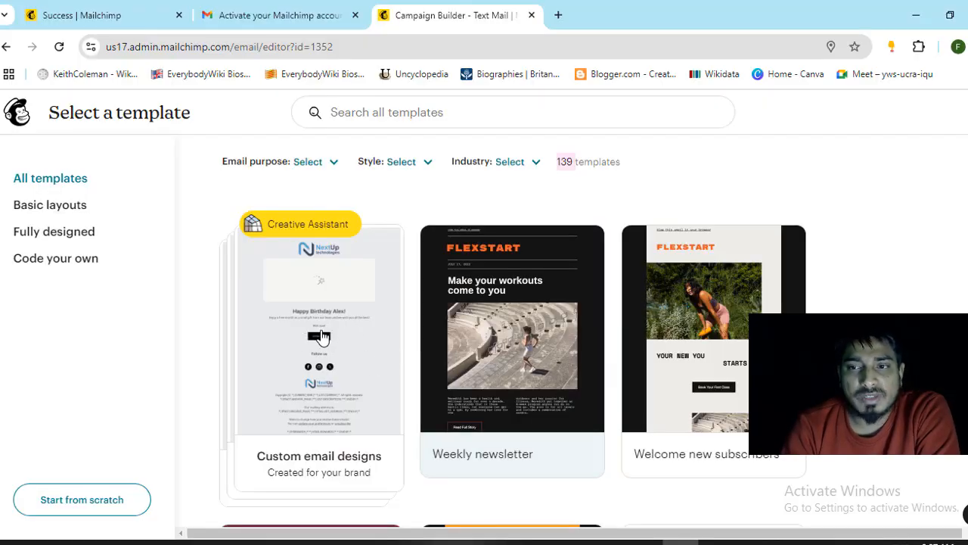
- Browse the Creative Assistant's NextUp-branded designs, such as How To Get Started and Monthly Newsletter
left_click(321, 337)
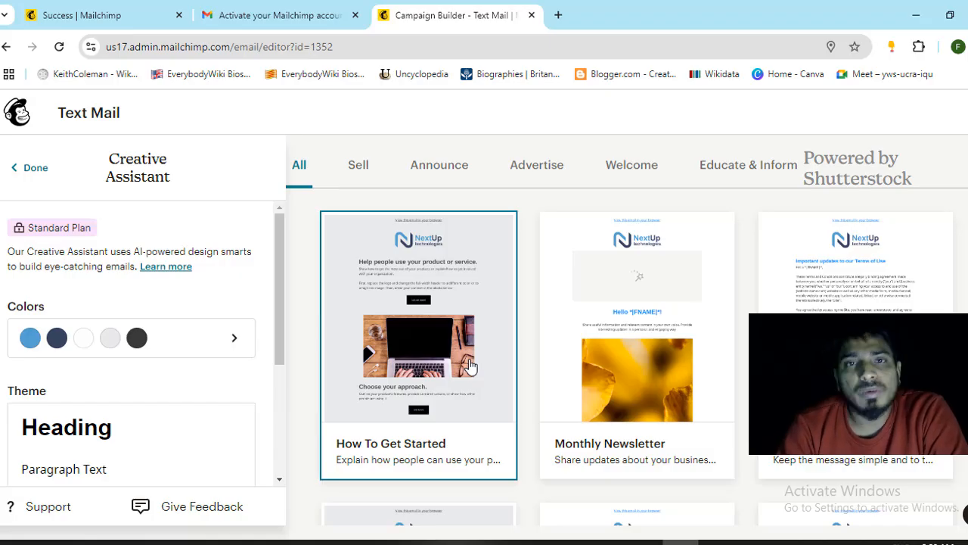
scroll(468, 367, "down", 2)
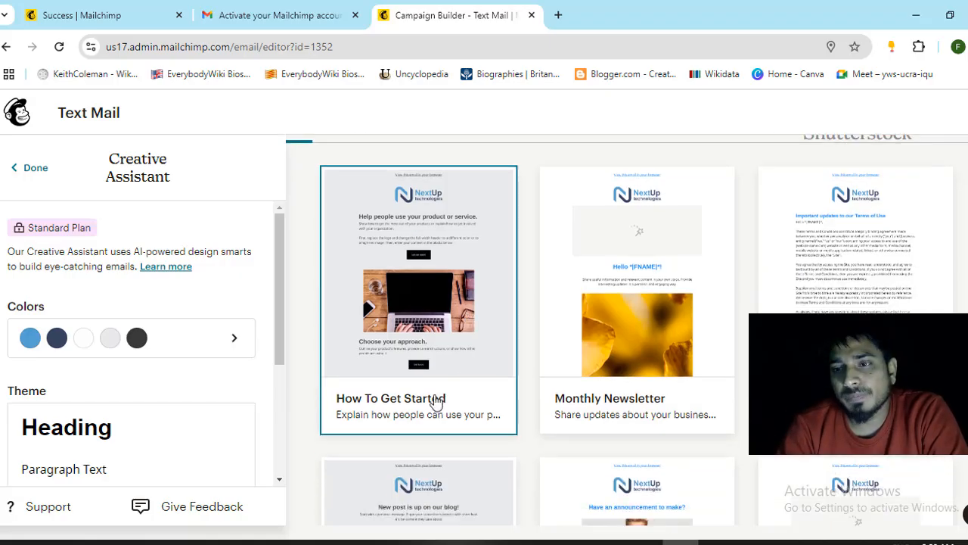
scroll(439, 341, "down", 3)
scroll(441, 302, "up", 4)
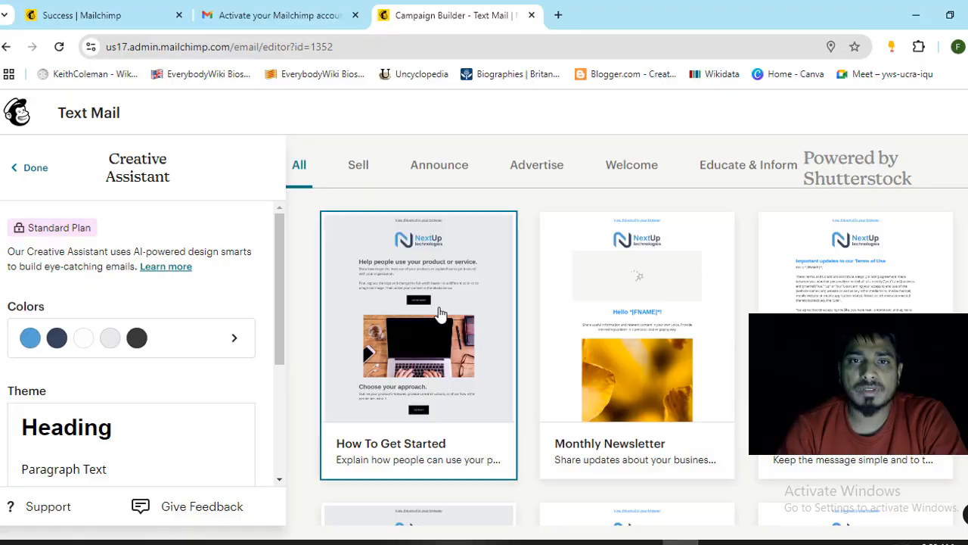
left_click(717, 542)
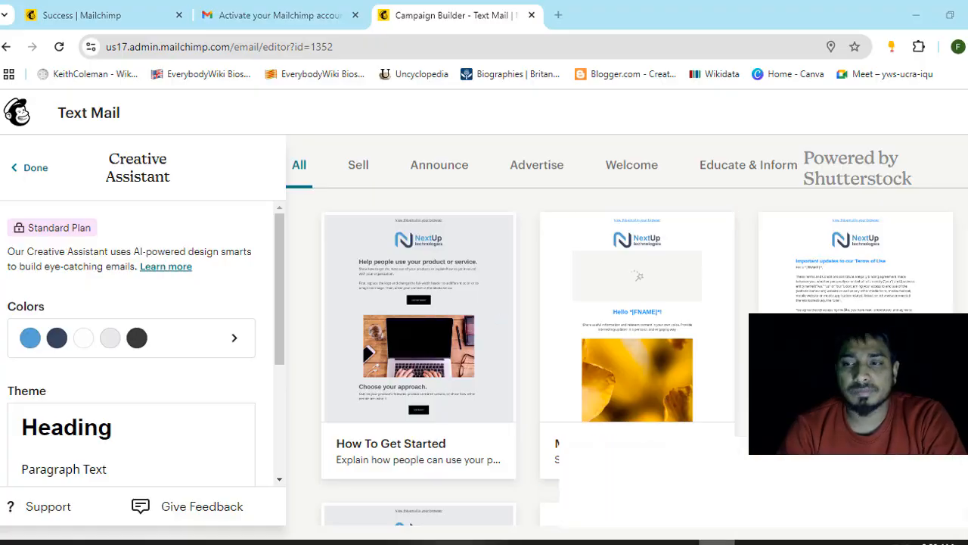